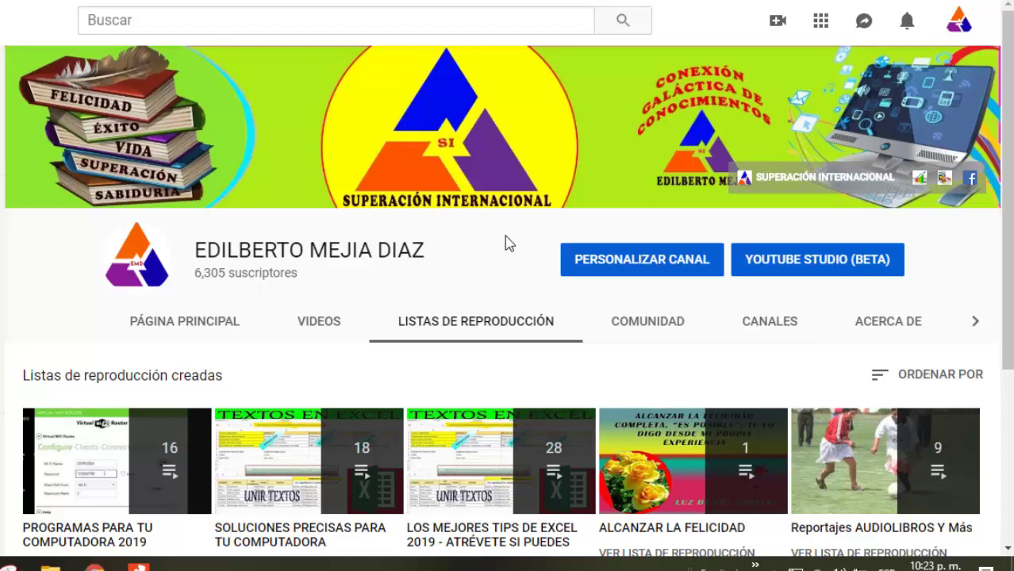
- Scroll the YouTube channel's playlists page down and back up
scroll(509, 243, down, 2)
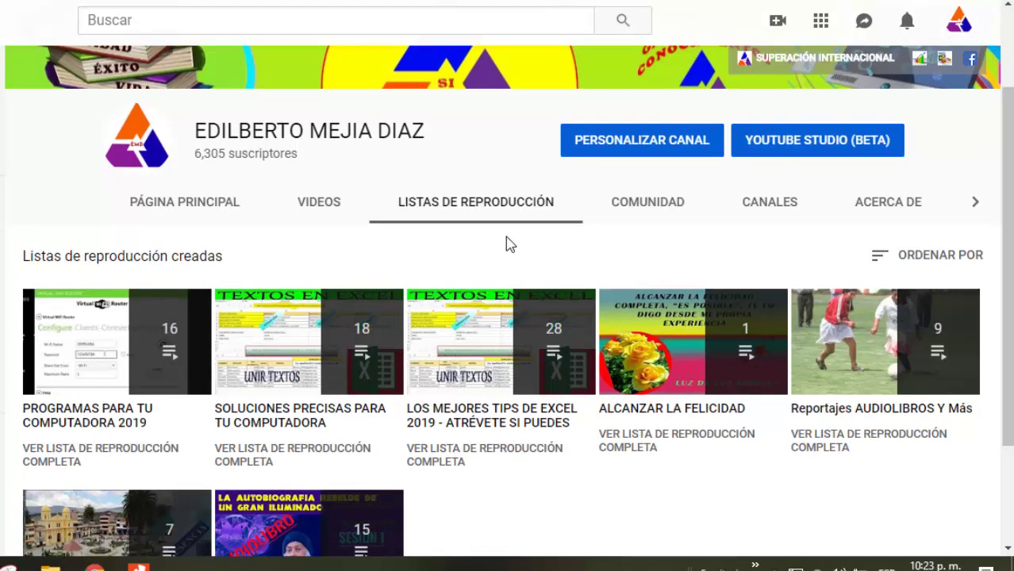
scroll(254, 284, up, 2)
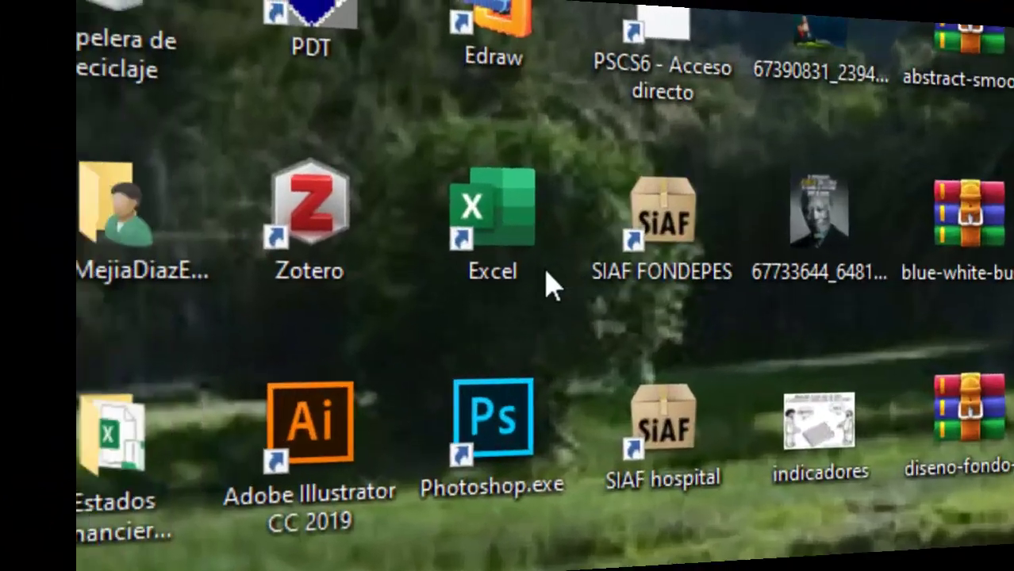
- Launch Excel, start a blank workbook and add three new sheets
double_click(555, 308)
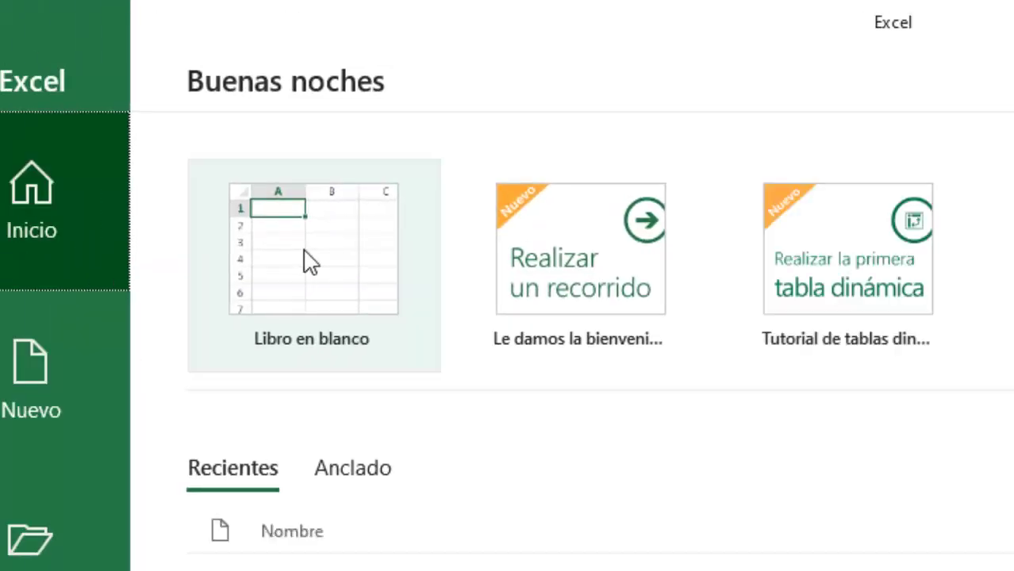
click(305, 254)
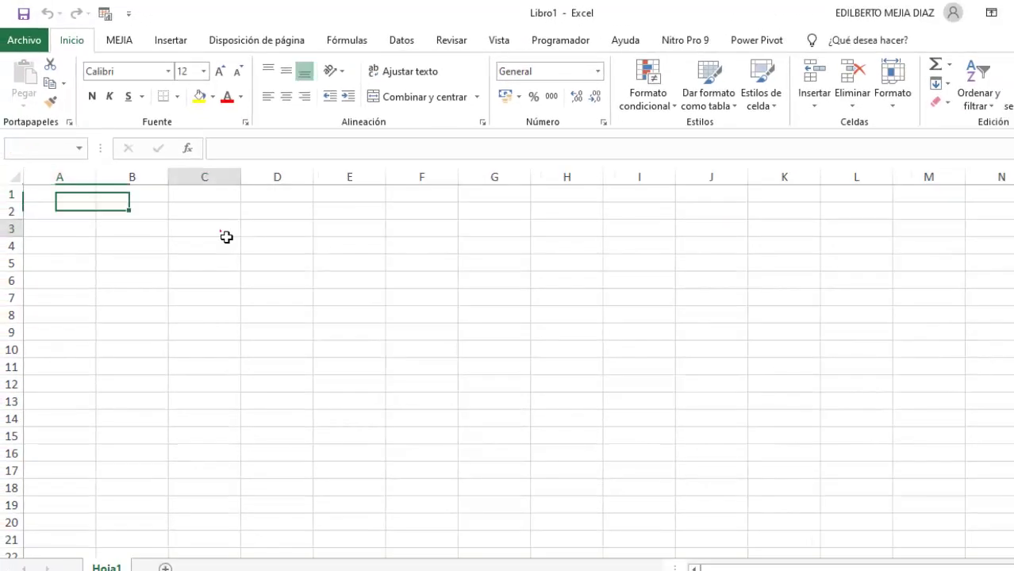
click(219, 231)
click(165, 567)
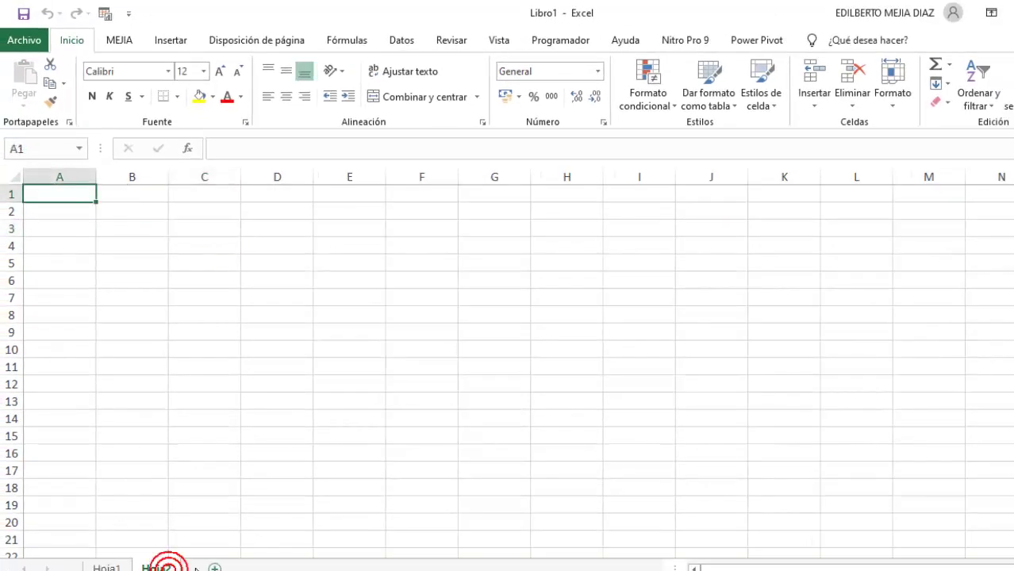
click(203, 567)
click(327, 555)
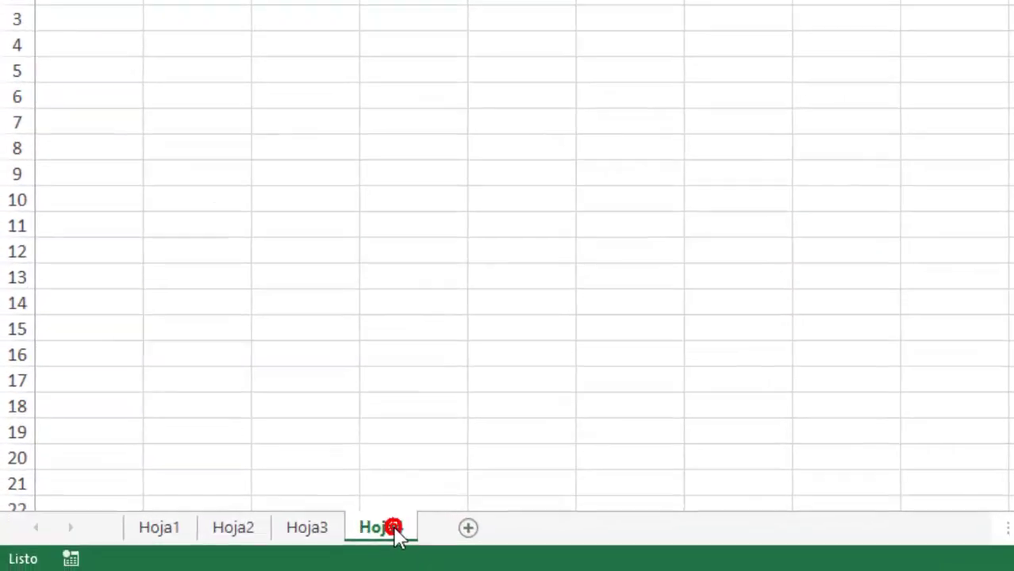
- Rename sheet Hoja4 to MENU
right_click(329, 556)
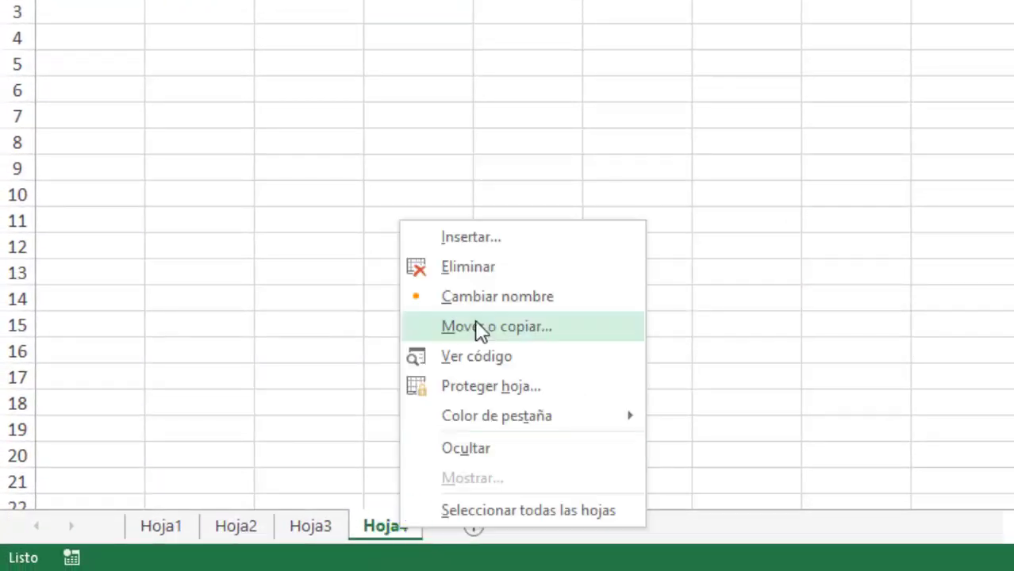
click(505, 302)
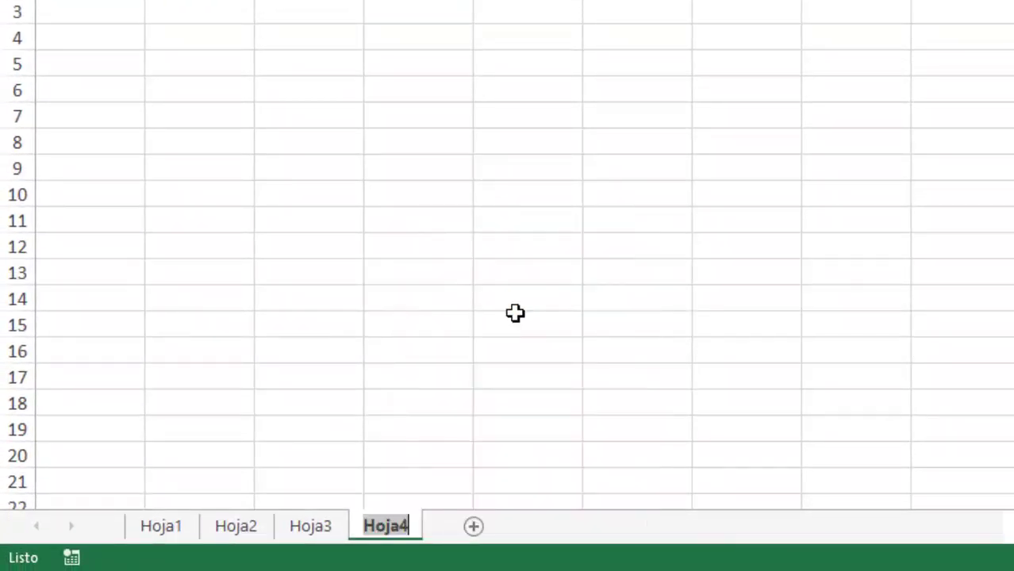
text(menu)
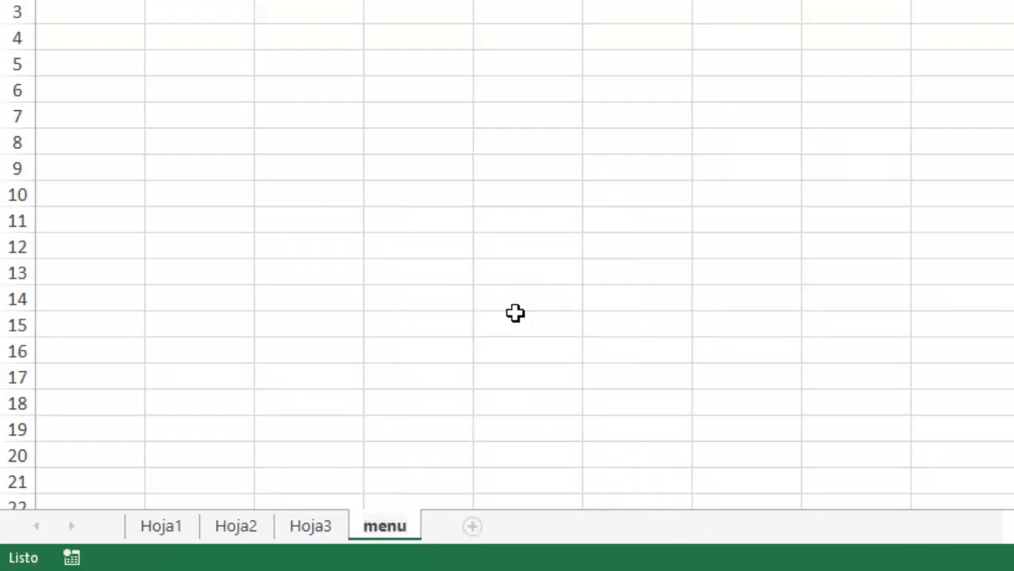
key(BackSpace)
key(BackSpace)
key(BackSpace)
key(BackSpace)
text(ME)
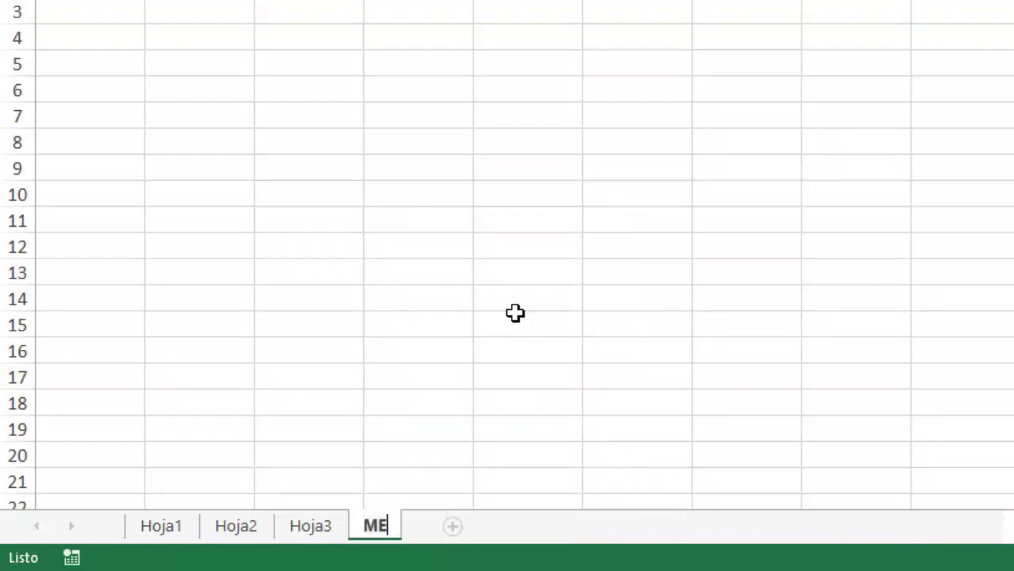
text(NU)
click(446, 446)
click(308, 530)
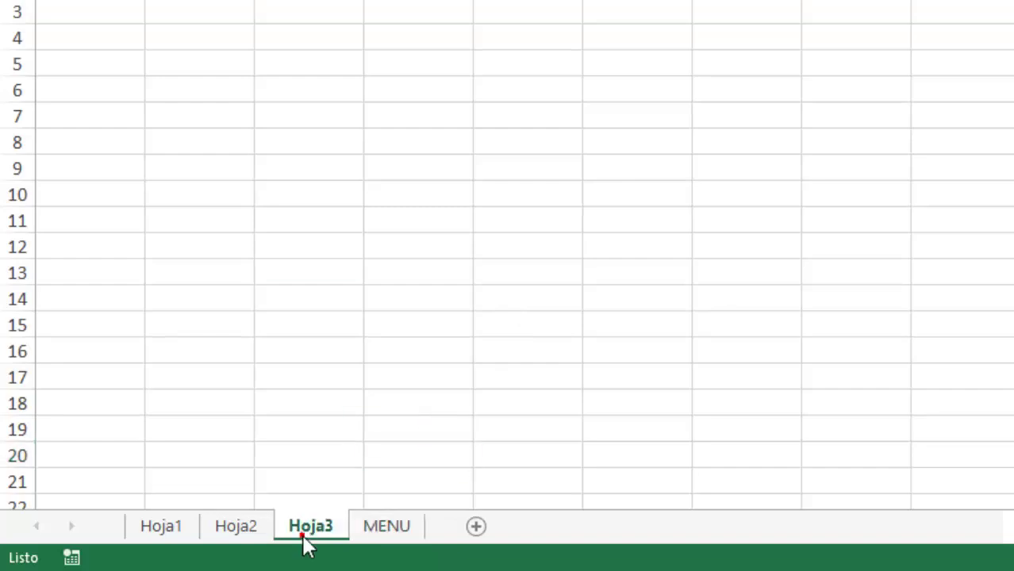
click(159, 528)
- Move the MENU tab before Hoja1 and colour the sheet tabs black
mouse_move(382, 530)
mouse_down()
mouse_move(181, 558)
mouse_move(163, 533)
mouse_up()
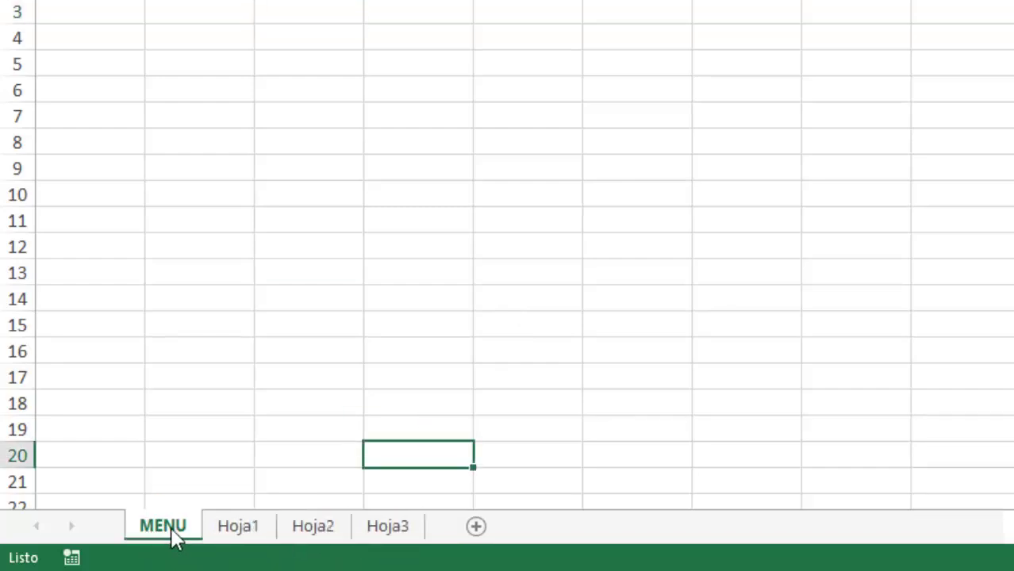
click(252, 528)
click(325, 528)
click(397, 528)
click(168, 530)
right_click(159, 530)
mouse_move(239, 422)
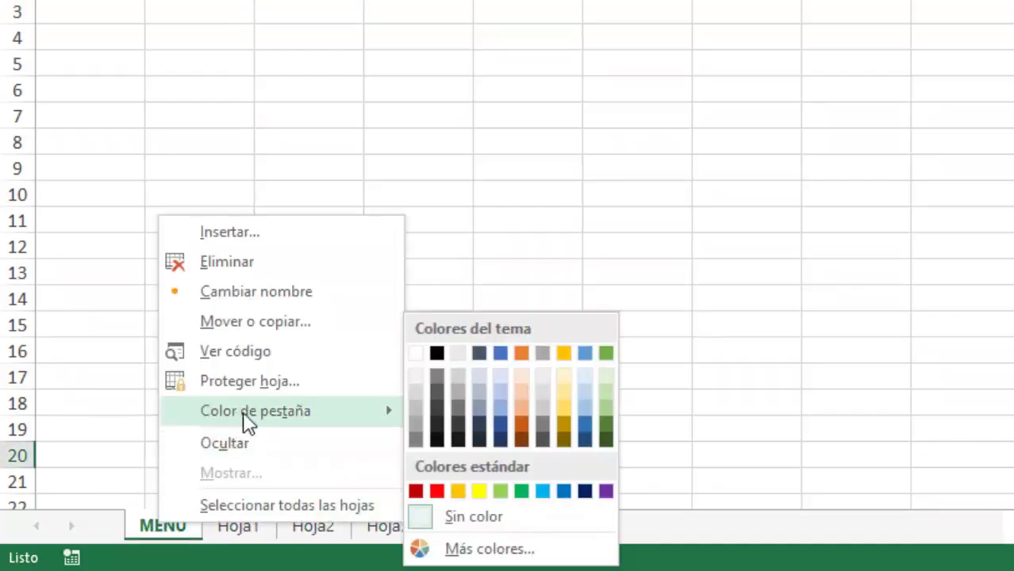
click(172, 526)
- Select every cell of the MENU sheet and fill it black
click(227, 380)
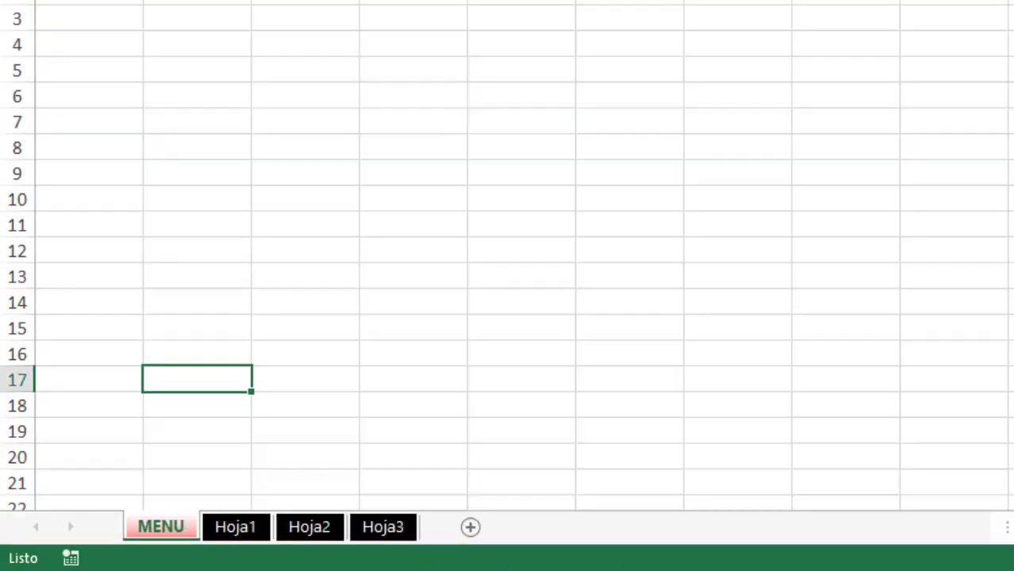
key(ctrl+a)
click(193, 93)
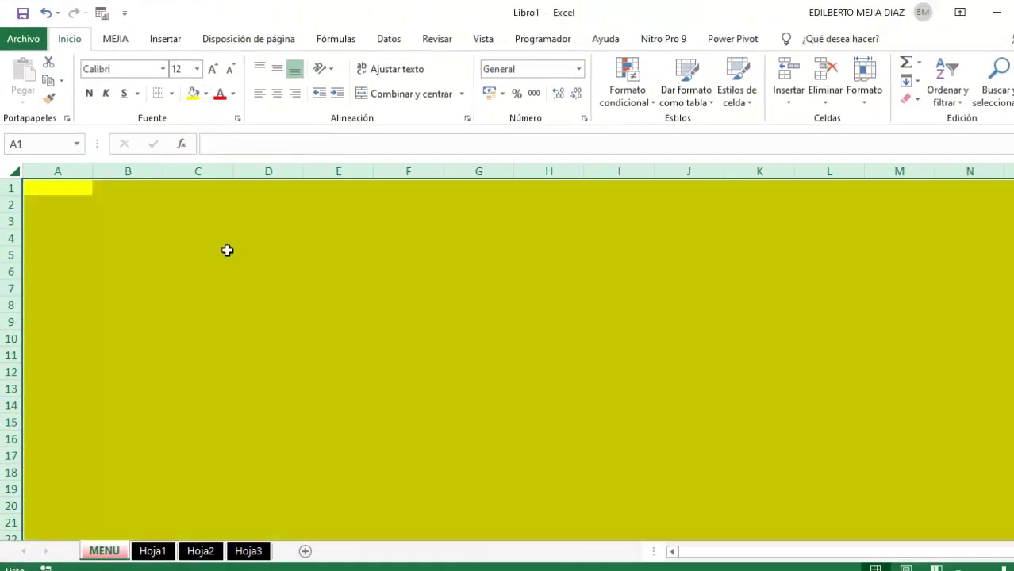
click(231, 258)
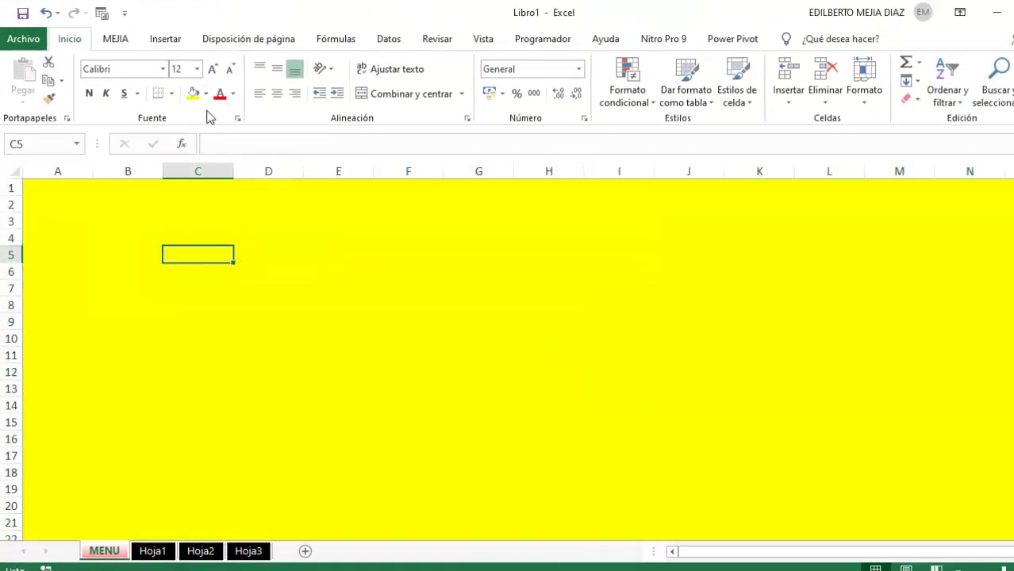
click(15, 175)
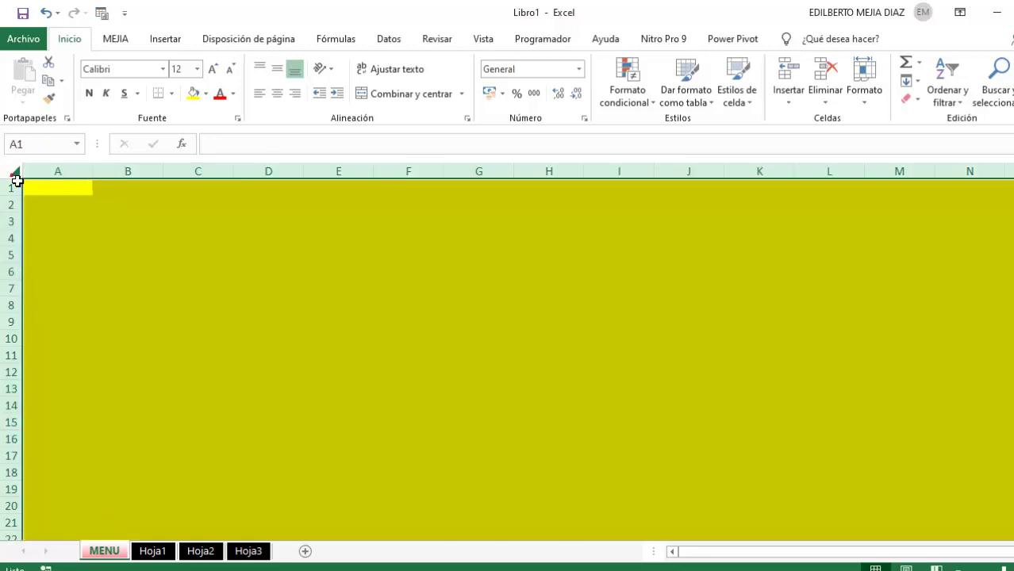
click(206, 93)
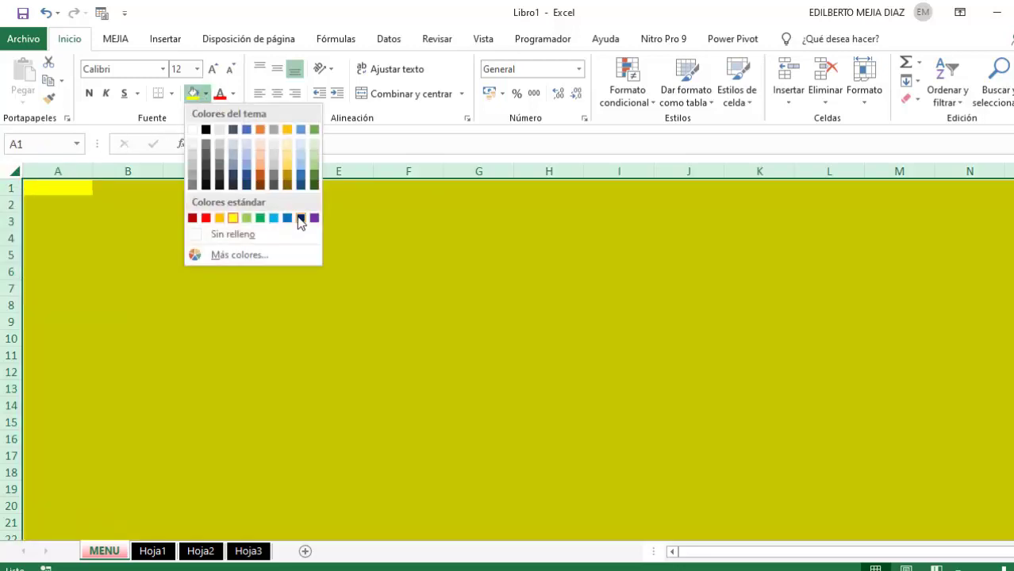
click(205, 129)
click(262, 254)
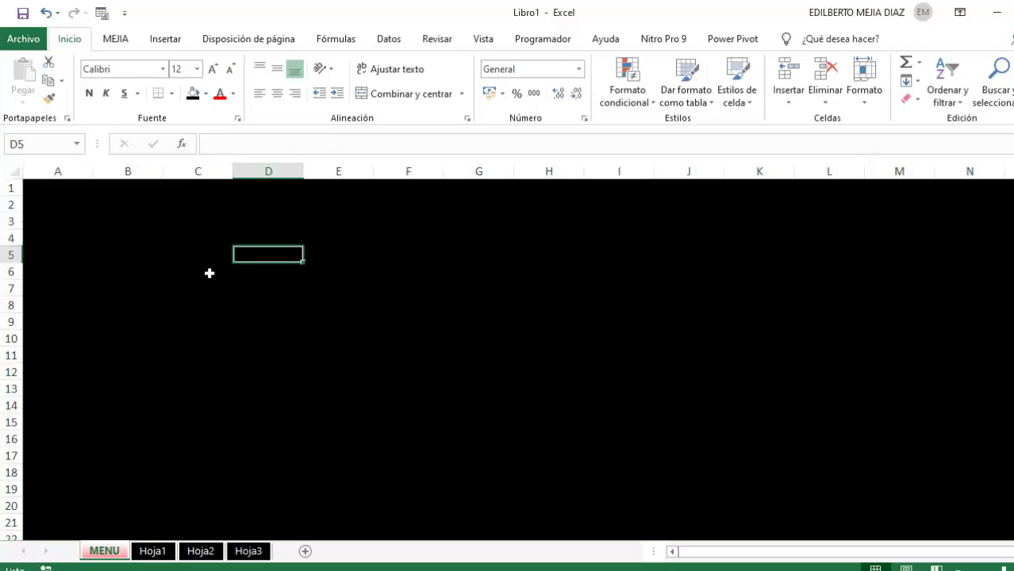
- Draw an ActiveX command button over cells B4 to D7 from Programador > Insertar
click(544, 41)
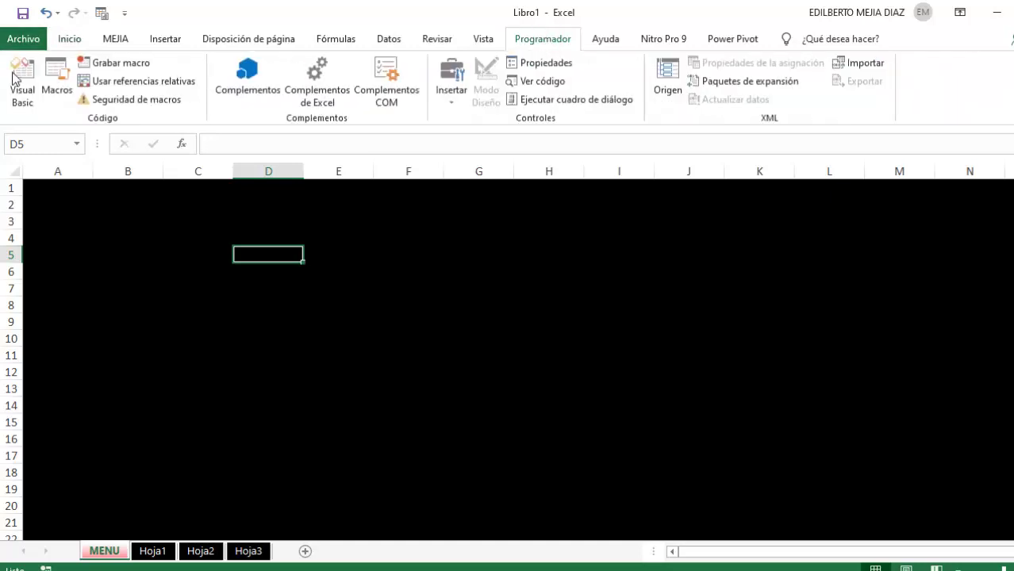
click(451, 102)
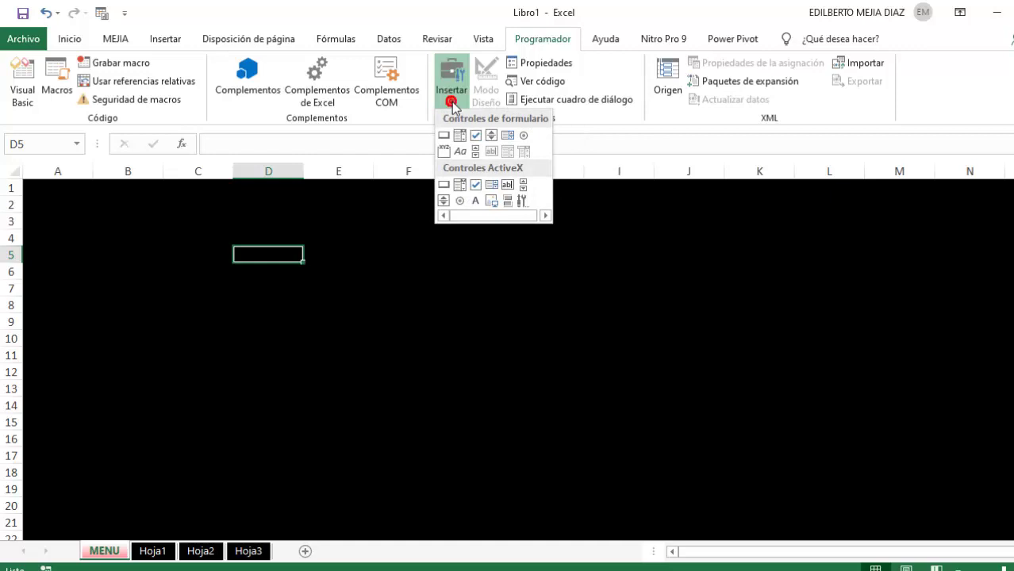
click(443, 185)
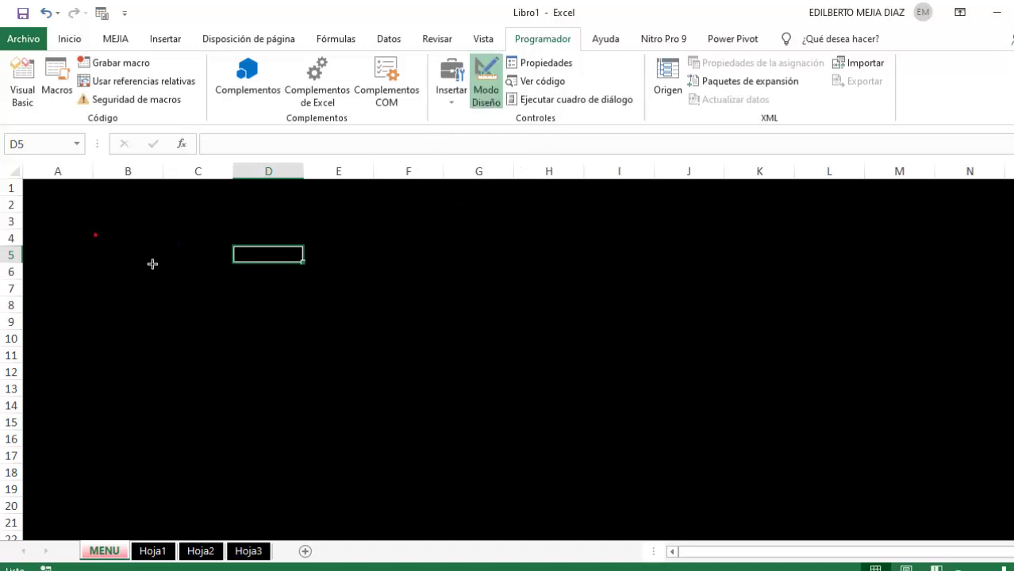
drag(152, 263, 323, 311)
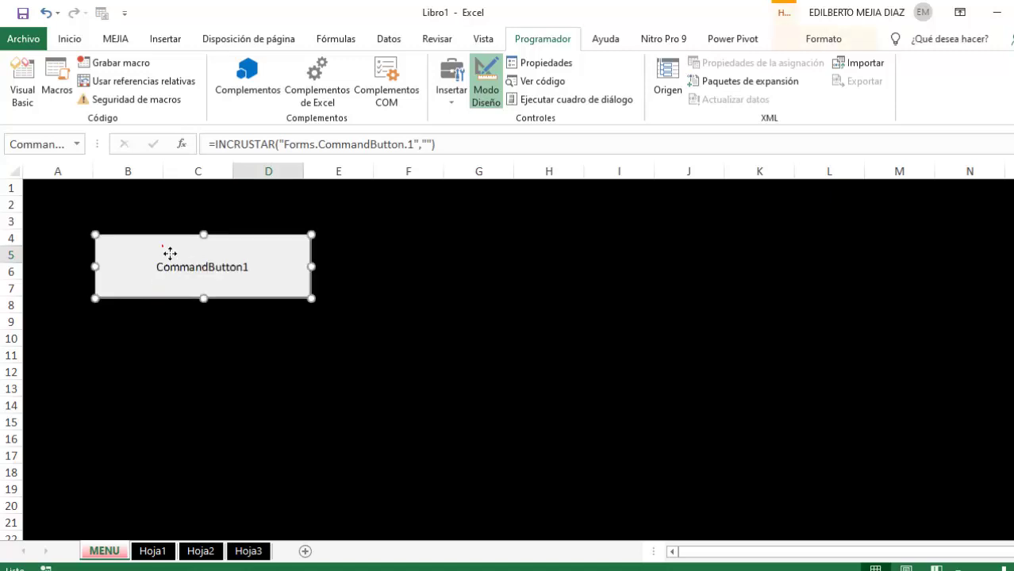
drag(169, 263, 159, 269)
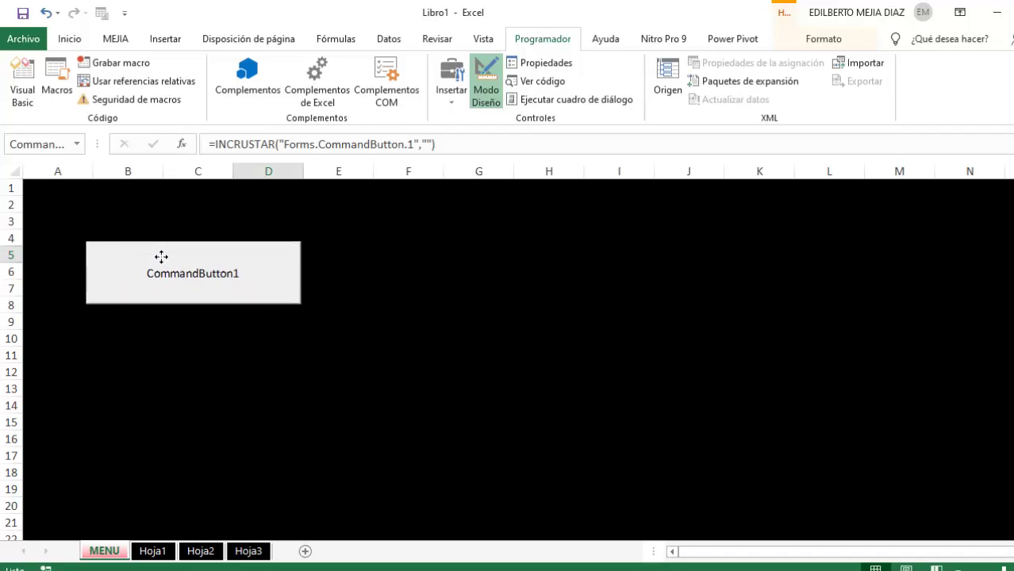
- Set the button's Caption property to 'OCULTAR HOJAS'
click(546, 63)
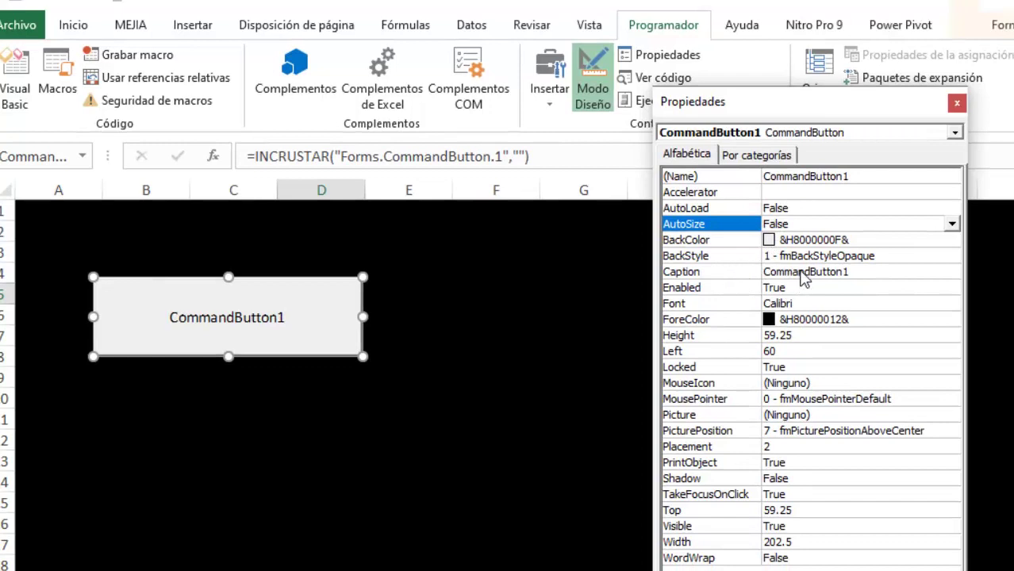
click(810, 273)
double_click(827, 277)
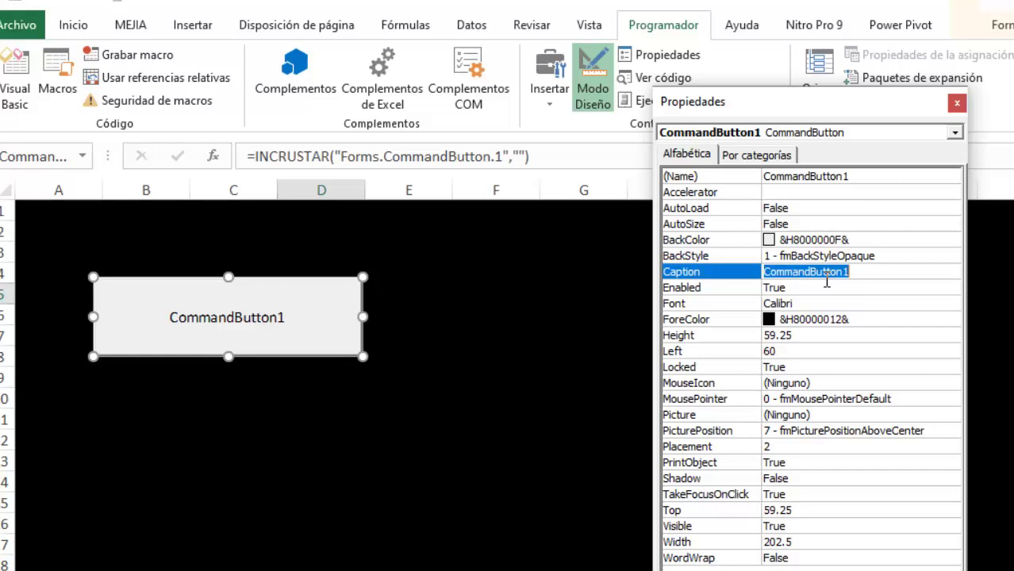
text(OC)
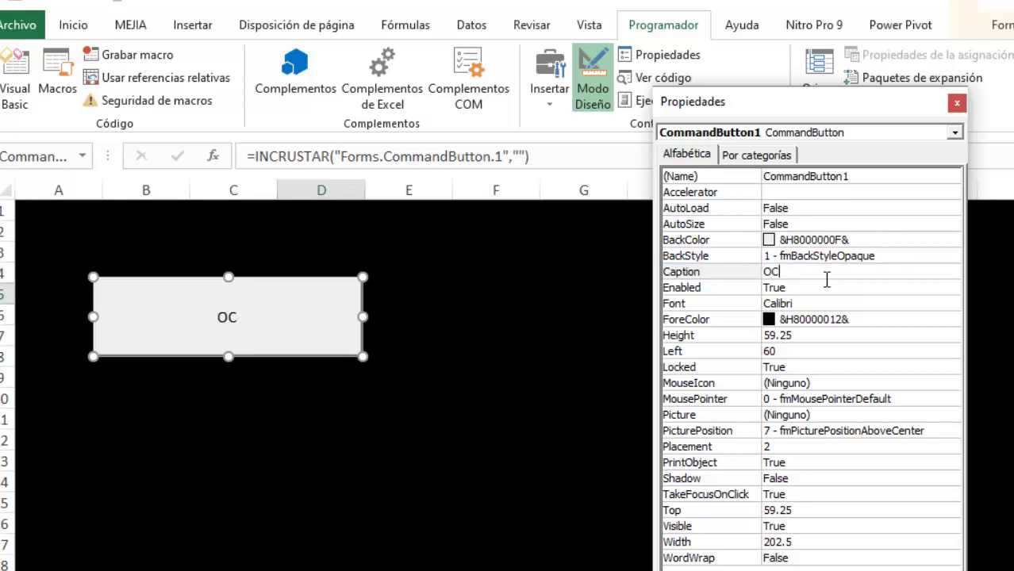
text(ULTAR )
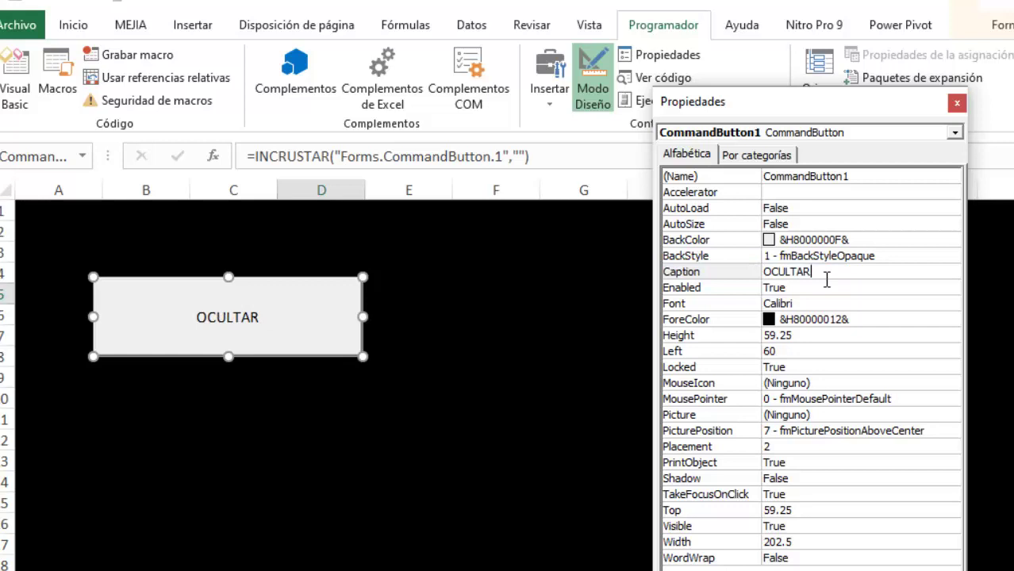
text(HOJA)
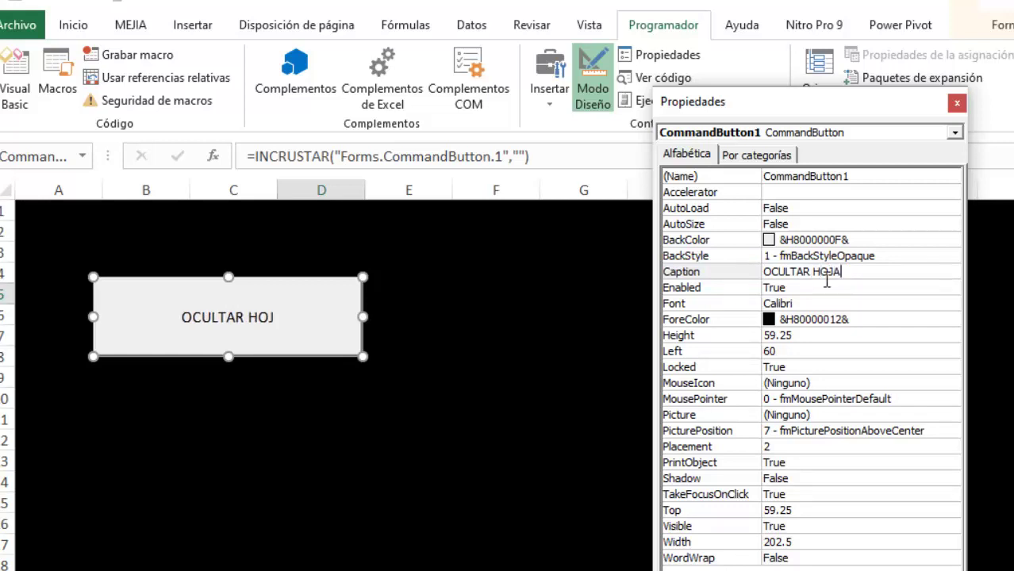
text(S)
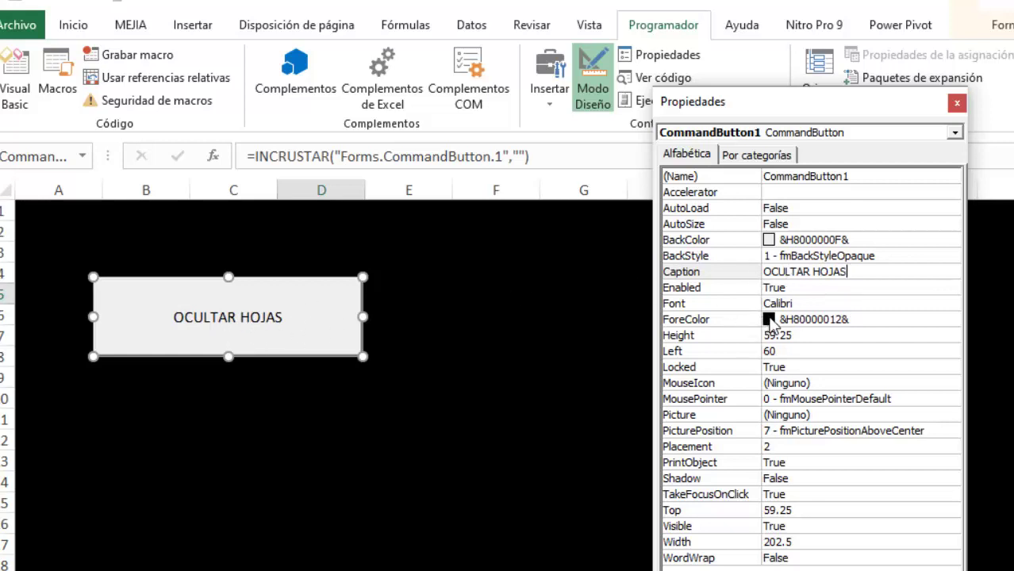
- Set the button's BackColor to the green Sistema colour Escritorio
click(772, 240)
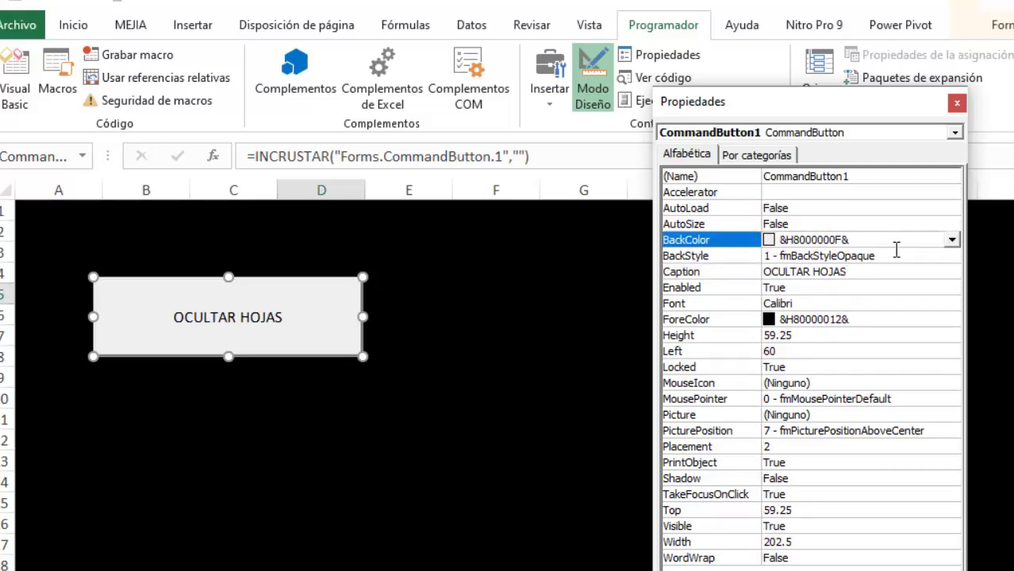
click(951, 239)
scroll(894, 287, up, 3)
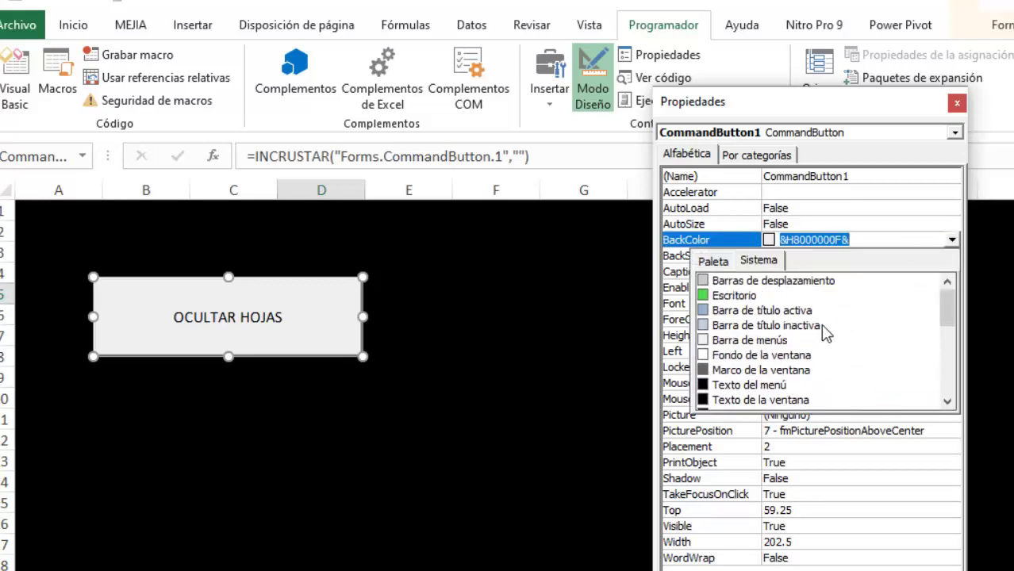
click(709, 297)
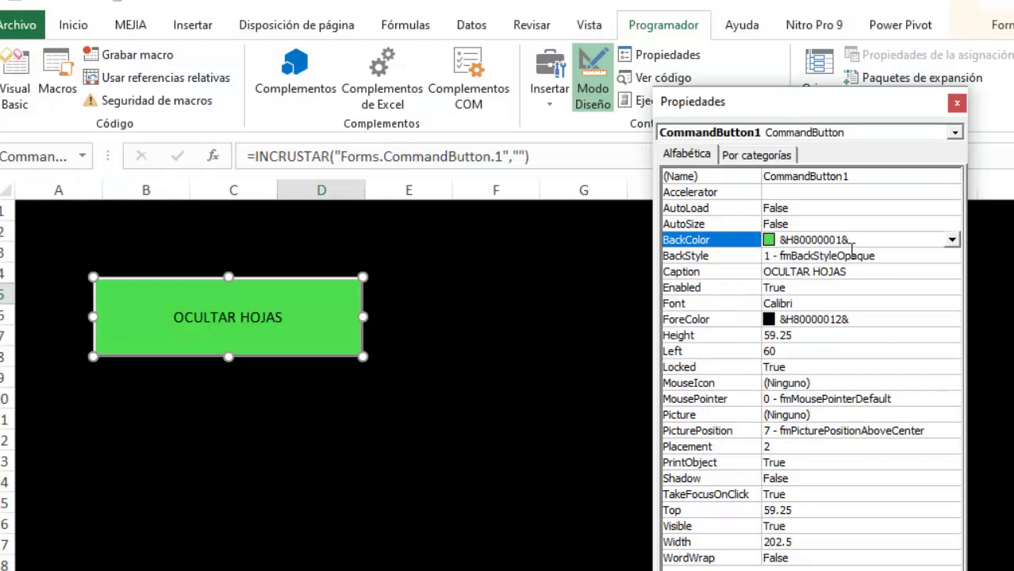
- Make the caption font bold at size 22
click(931, 308)
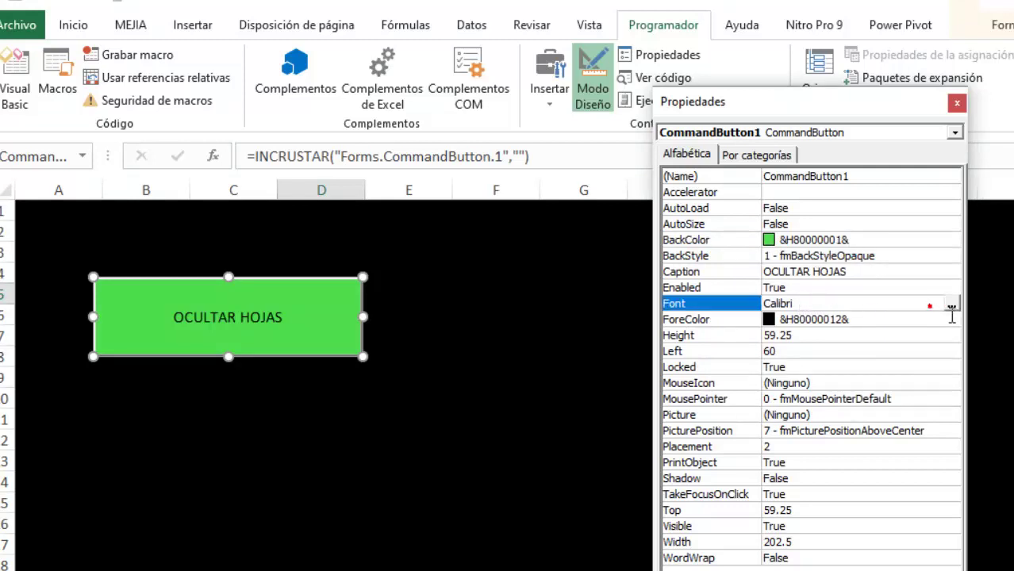
click(952, 305)
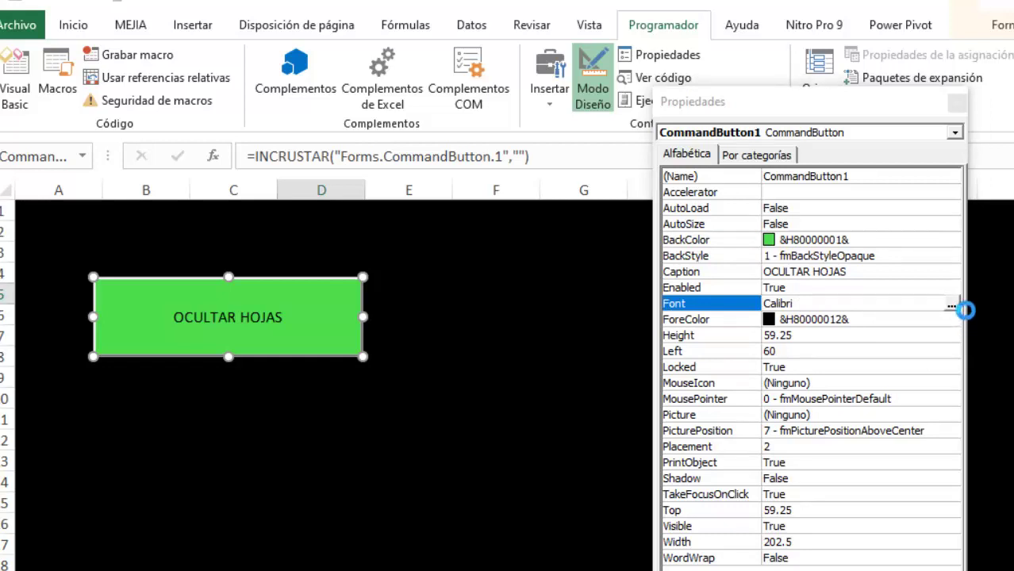
click(213, 208)
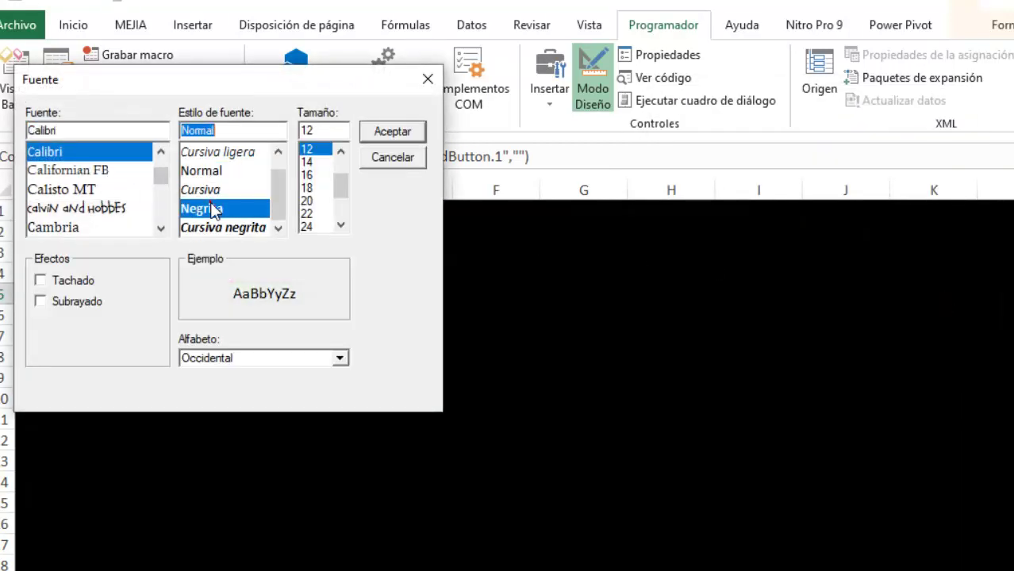
click(307, 214)
drag(274, 89, 873, 119)
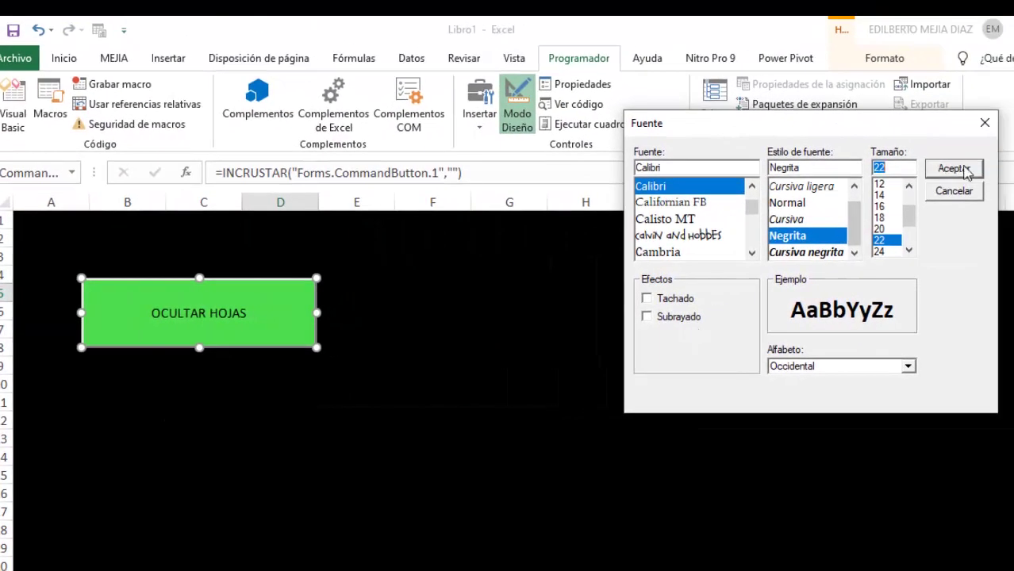
click(954, 168)
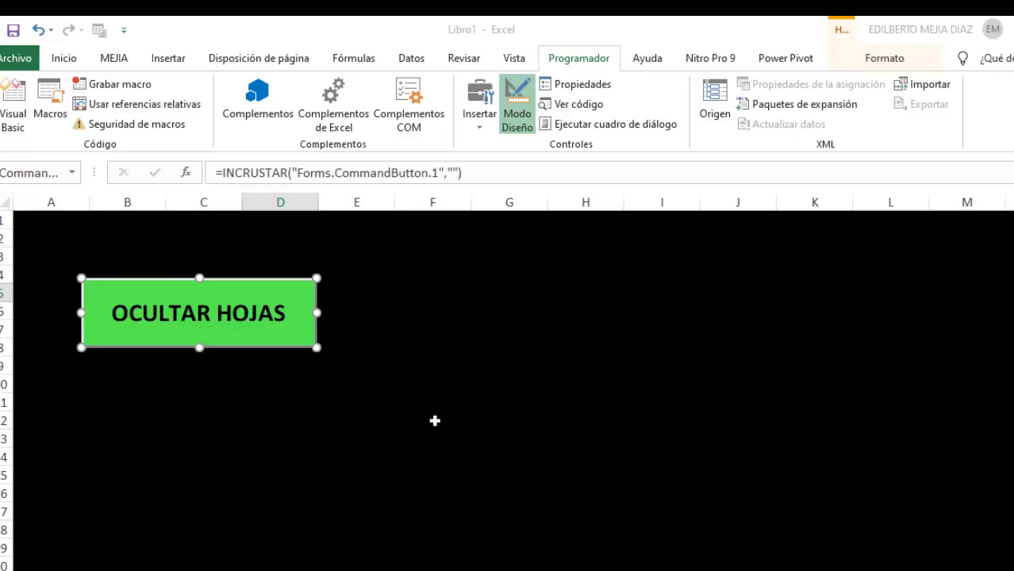
- Close the Properties window and toggle design mode off and back on
click(565, 84)
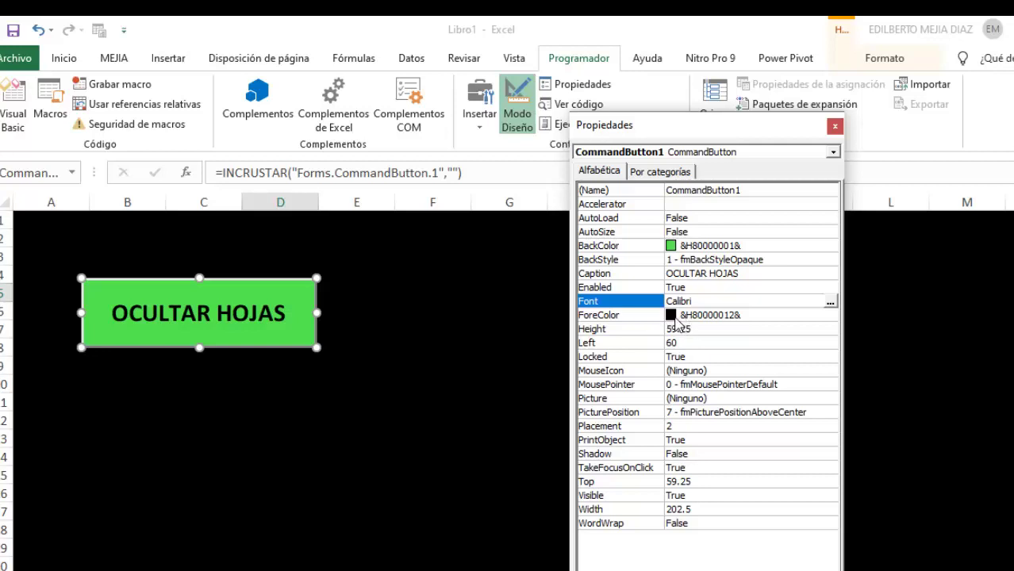
click(835, 126)
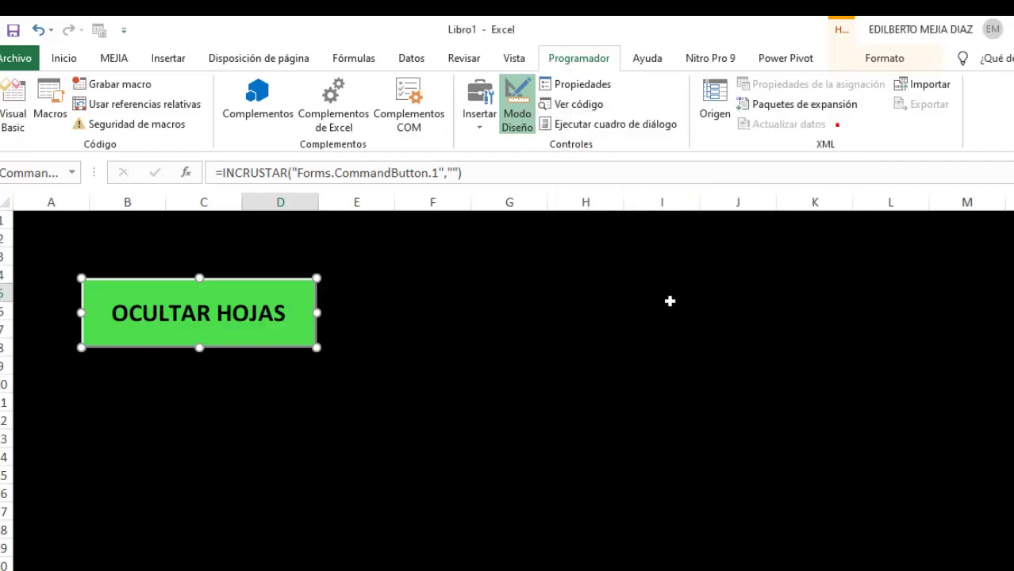
click(647, 316)
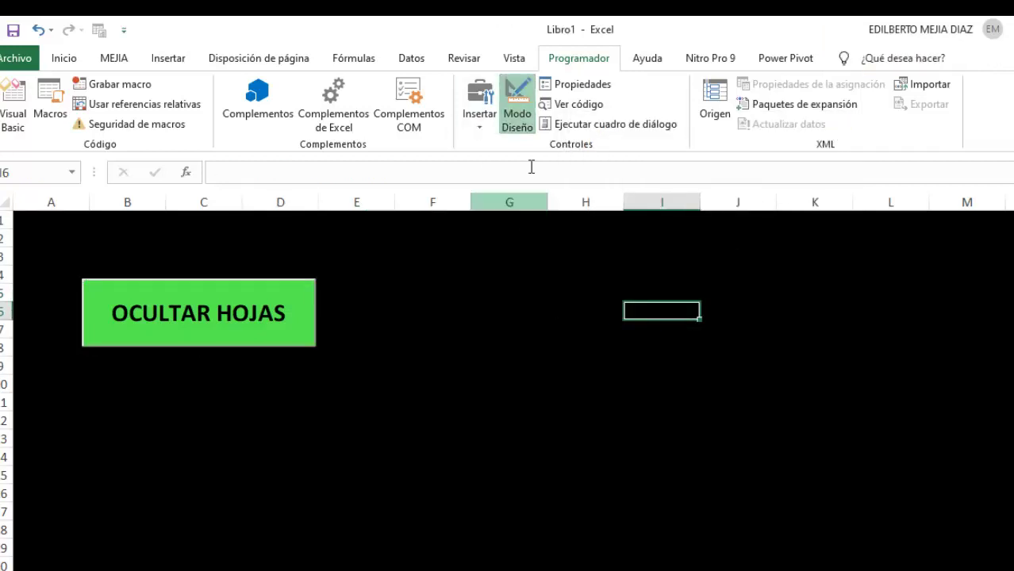
click(525, 111)
click(526, 111)
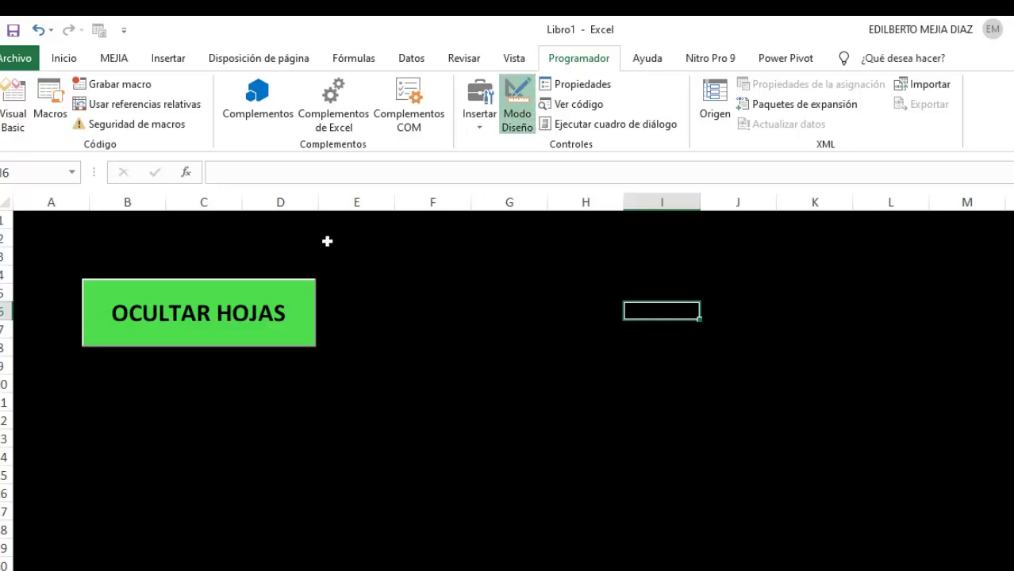
- Open CommandButton1_Click in a maximized VBA editor and type Thisworkbook.Sheets("
double_click(196, 315)
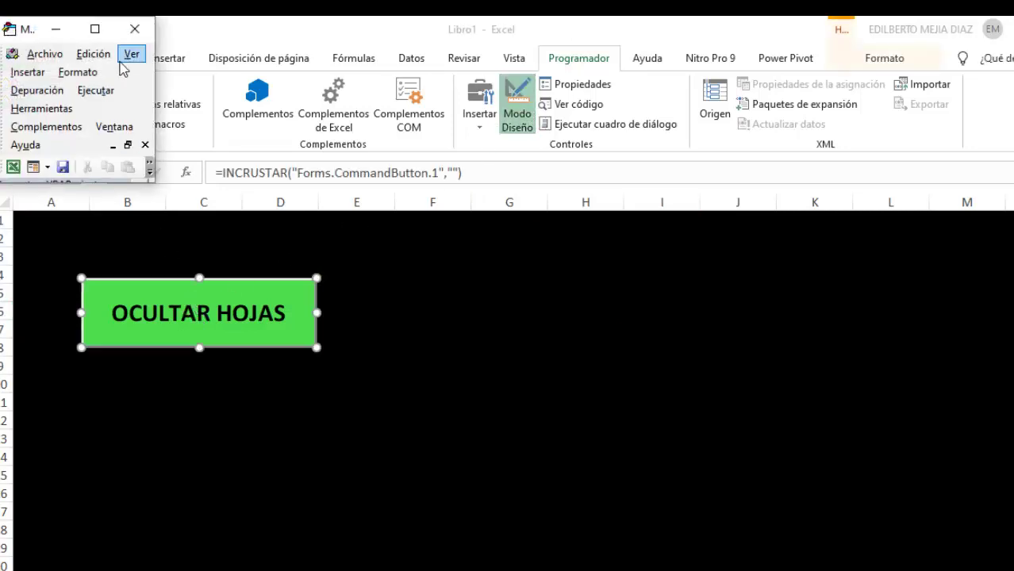
click(97, 31)
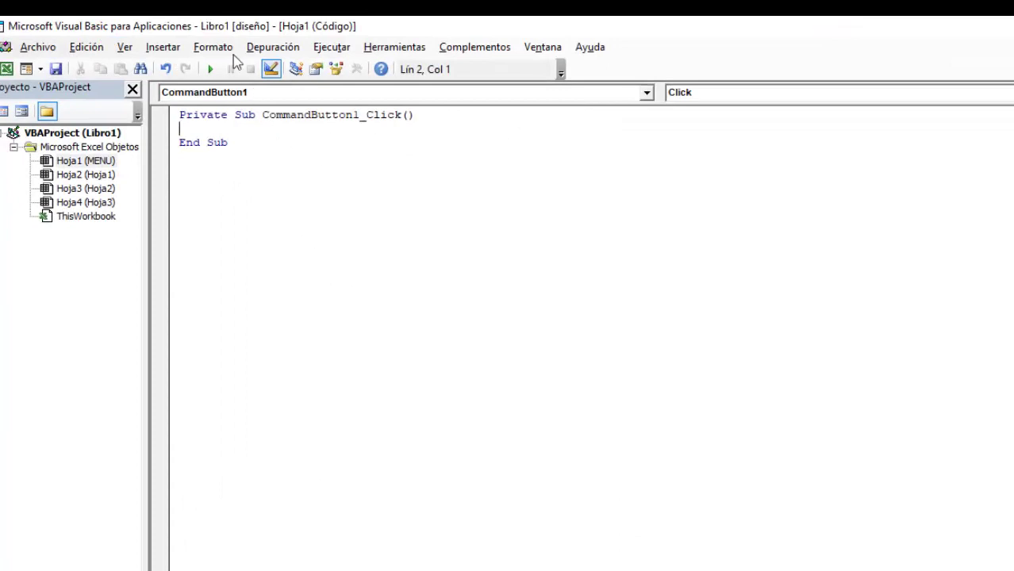
click(197, 135)
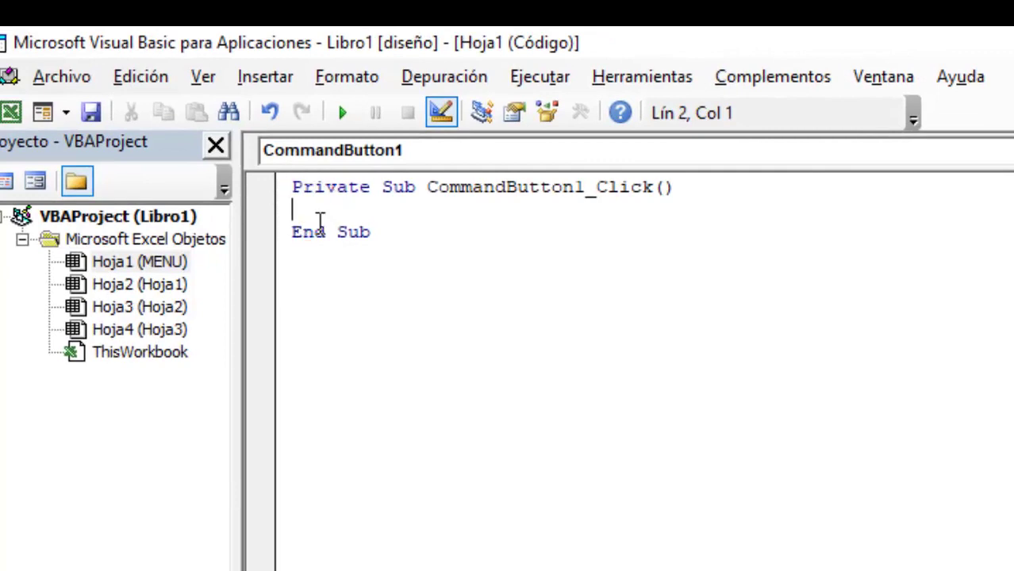
text(T)
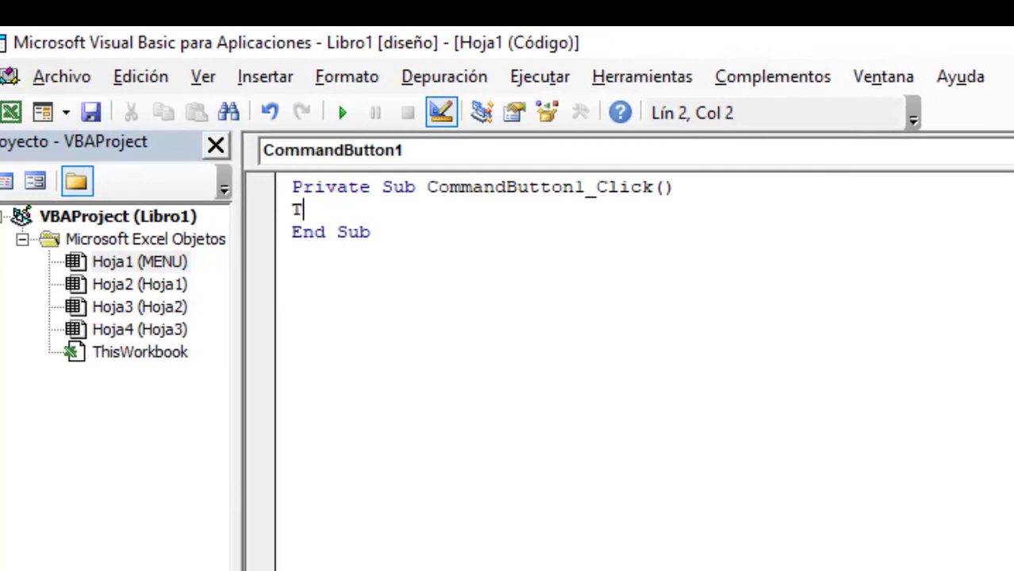
text(his)
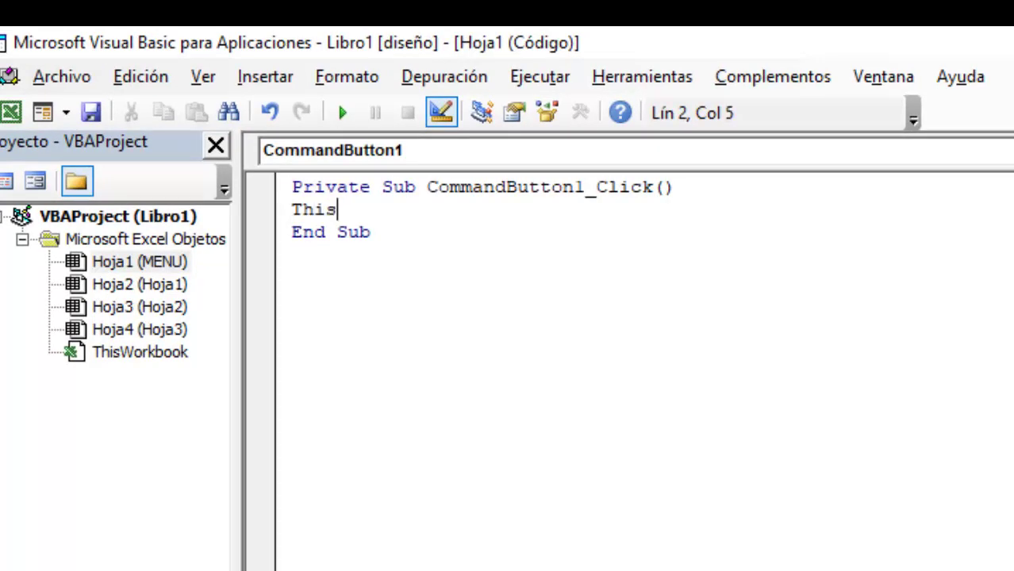
text(wor)
text(k)
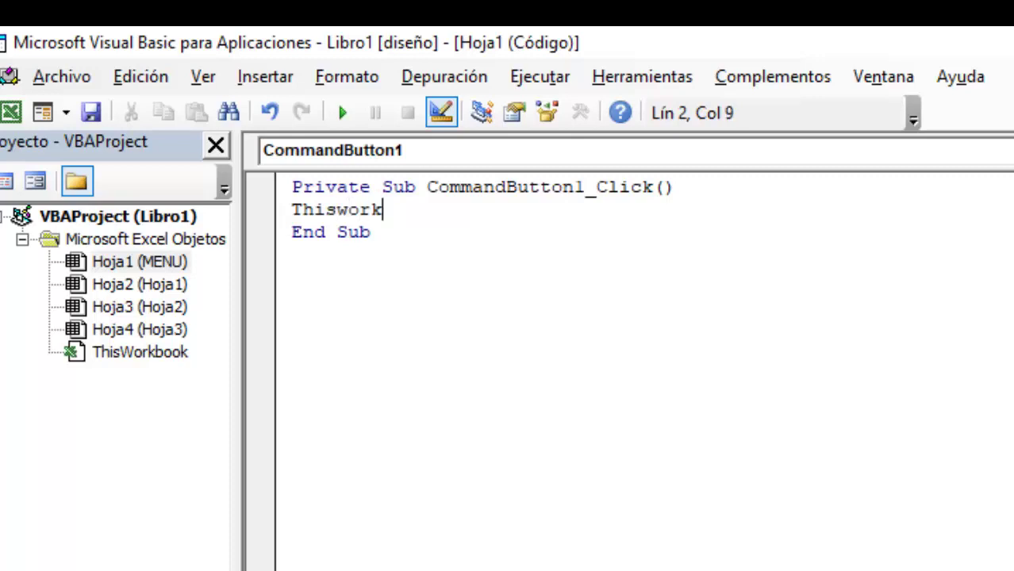
text(book)
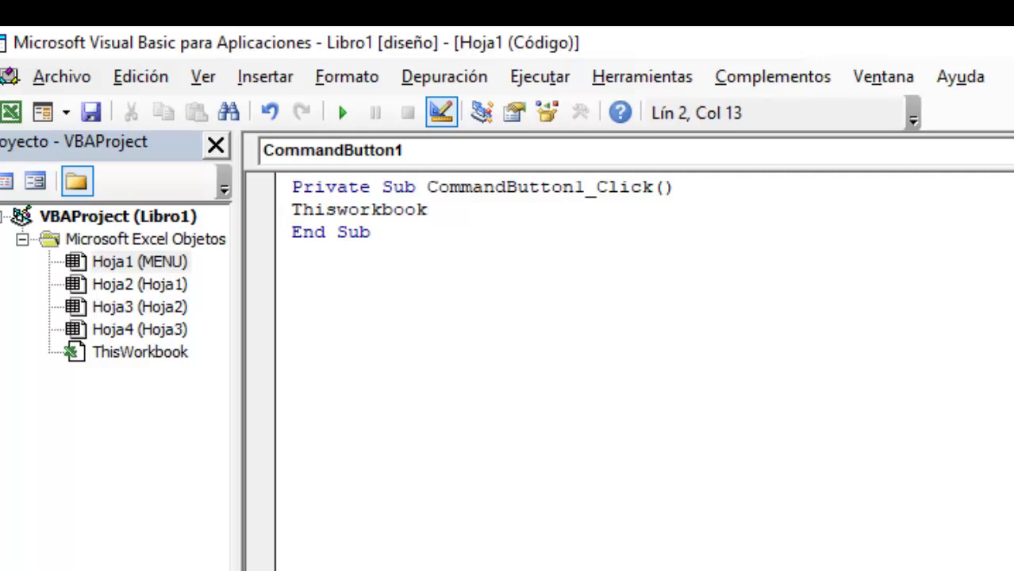
text(.)
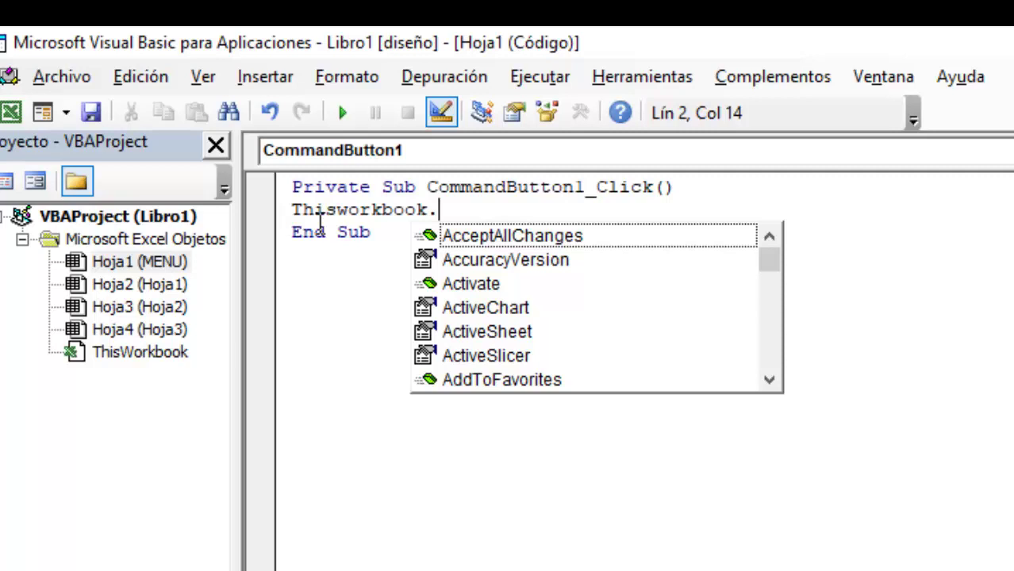
text(s)
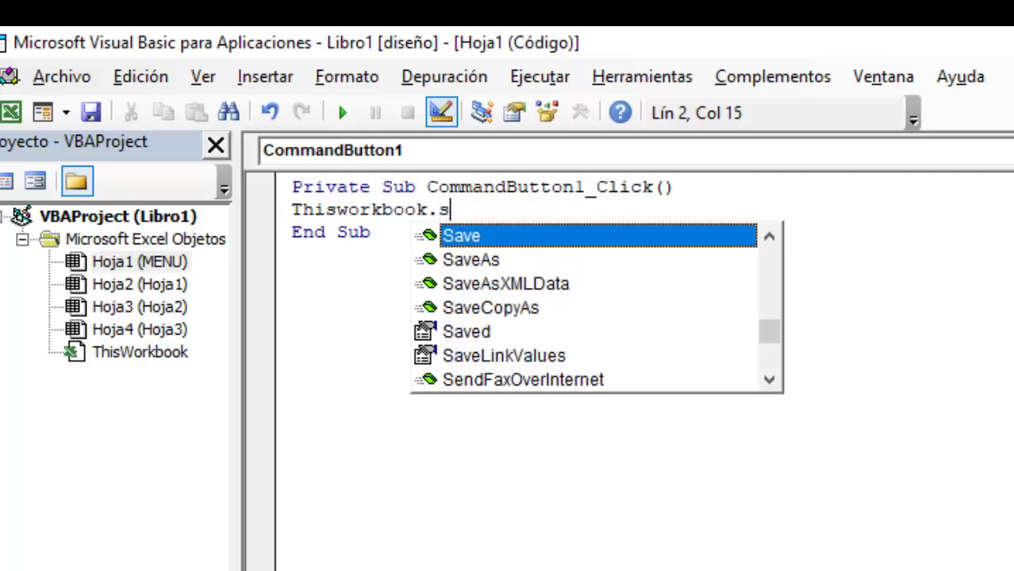
text(hee)
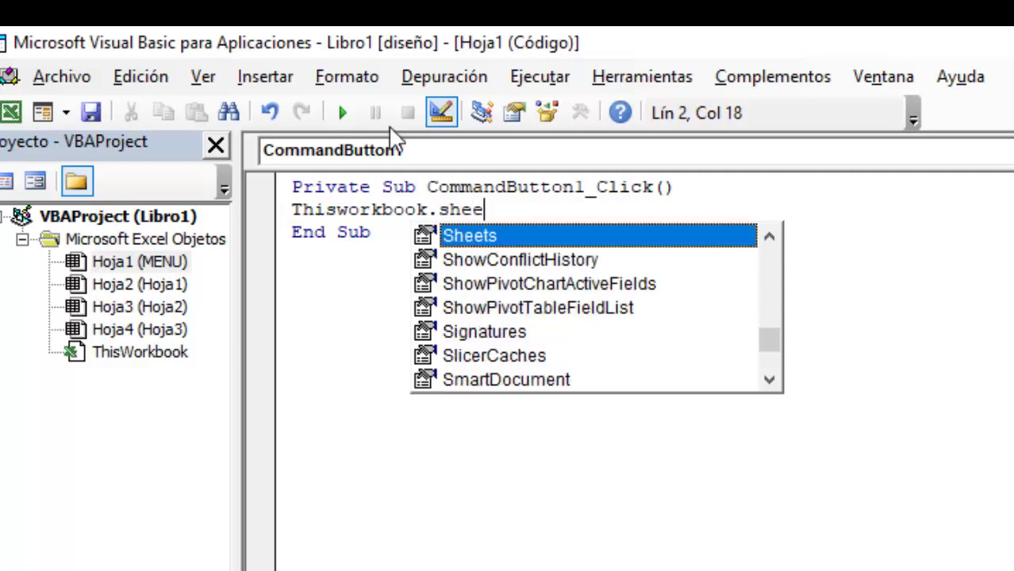
double_click(473, 233)
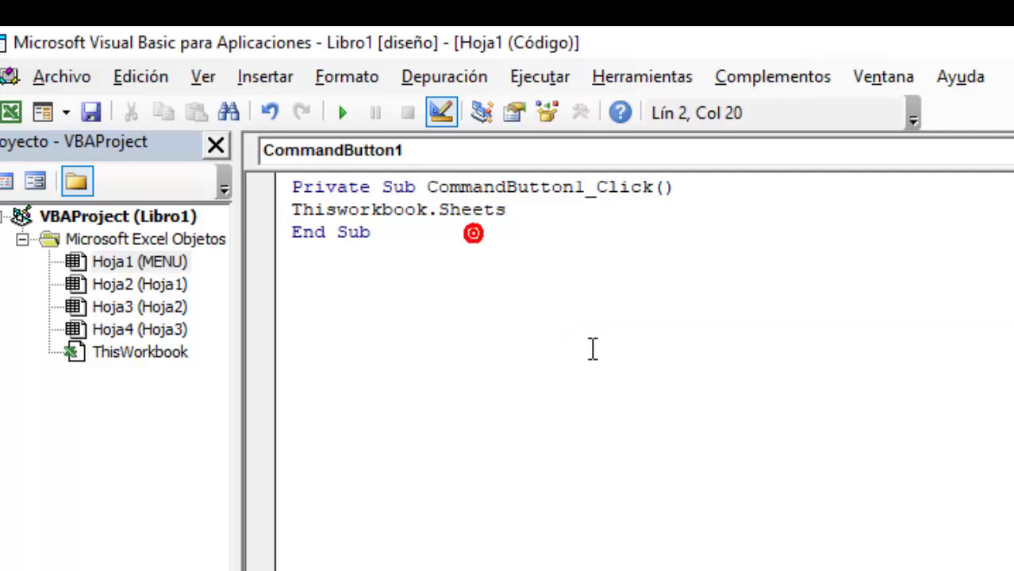
text(()
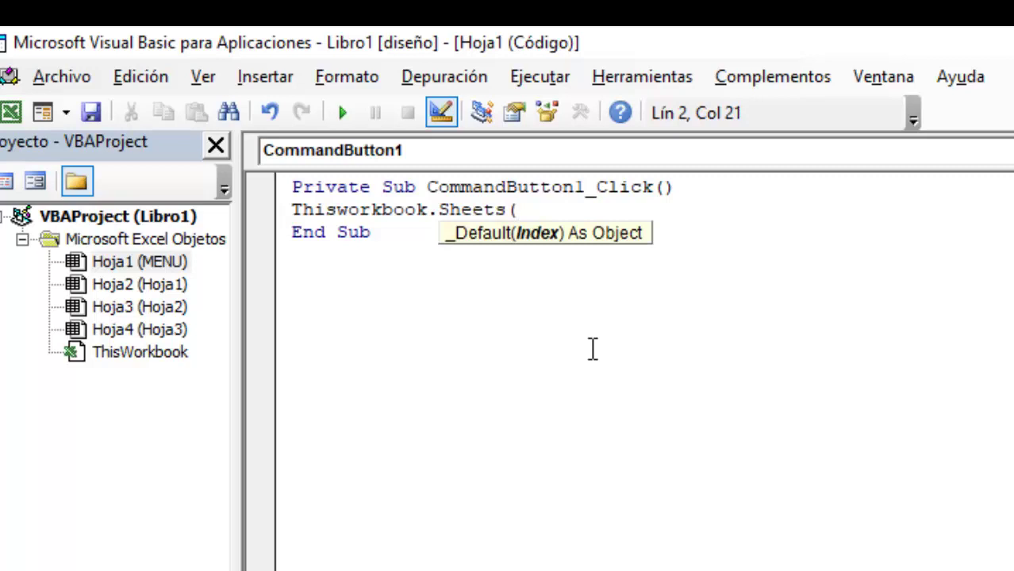
text(")
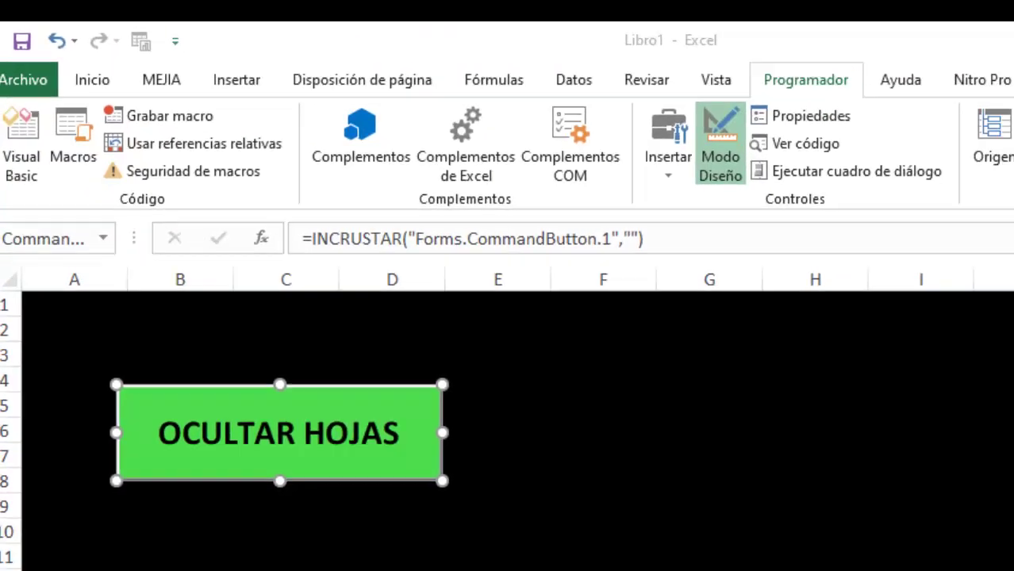
- Dismiss the compile error, check Excel's sheet tabs, and return to the code editor
mouse_move(163, 554)
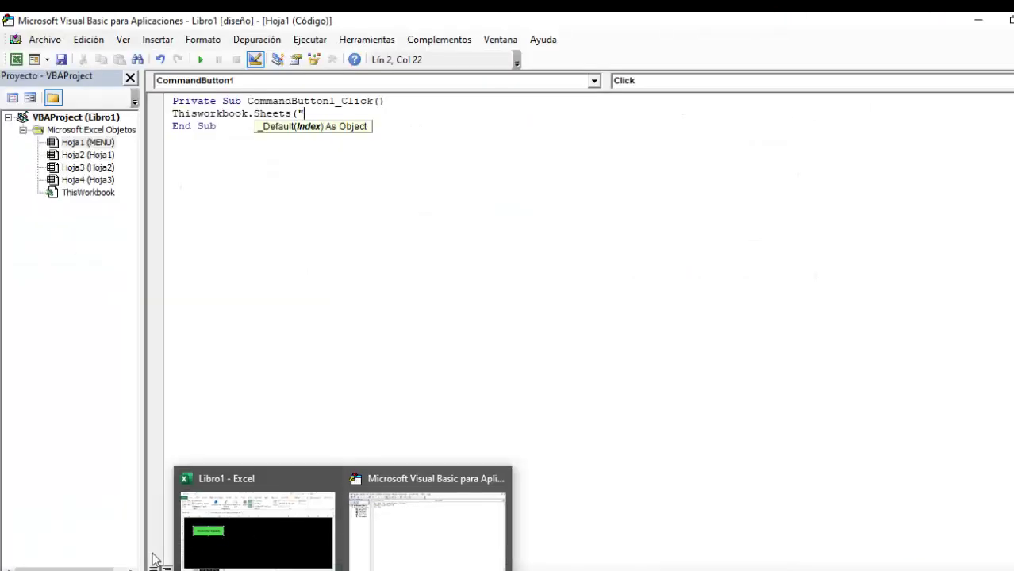
click(253, 540)
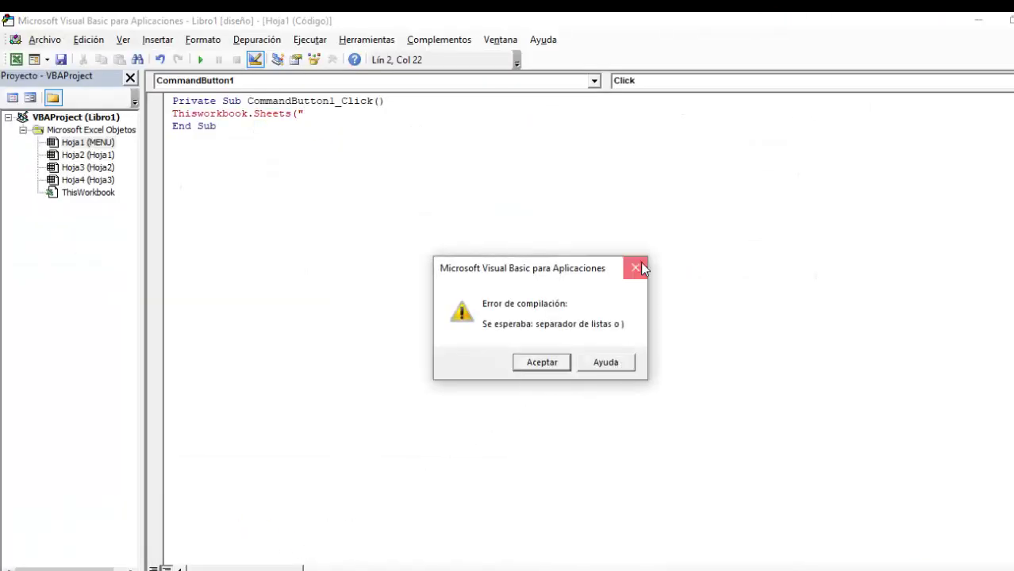
click(637, 269)
click(262, 540)
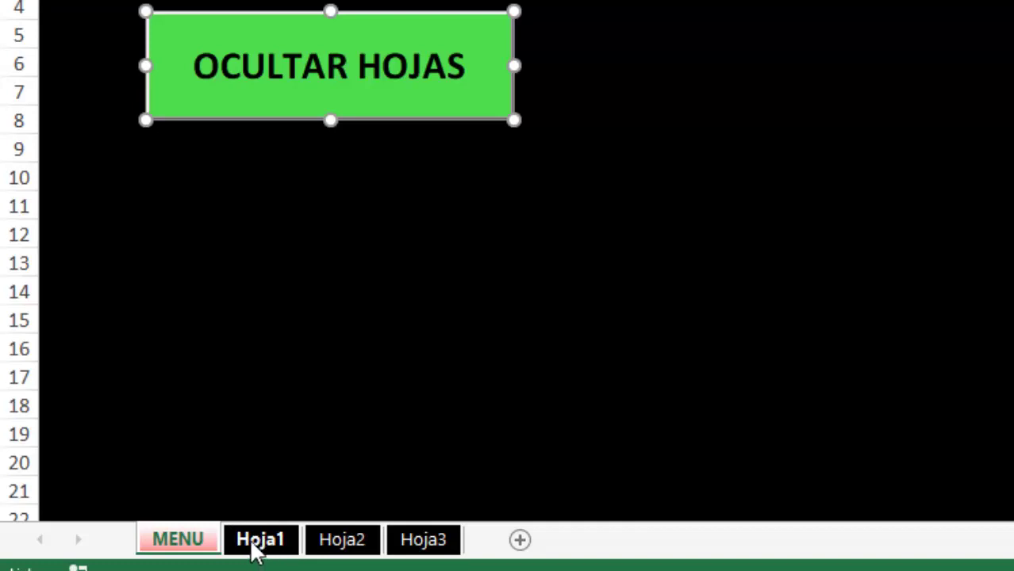
mouse_move(595, 570)
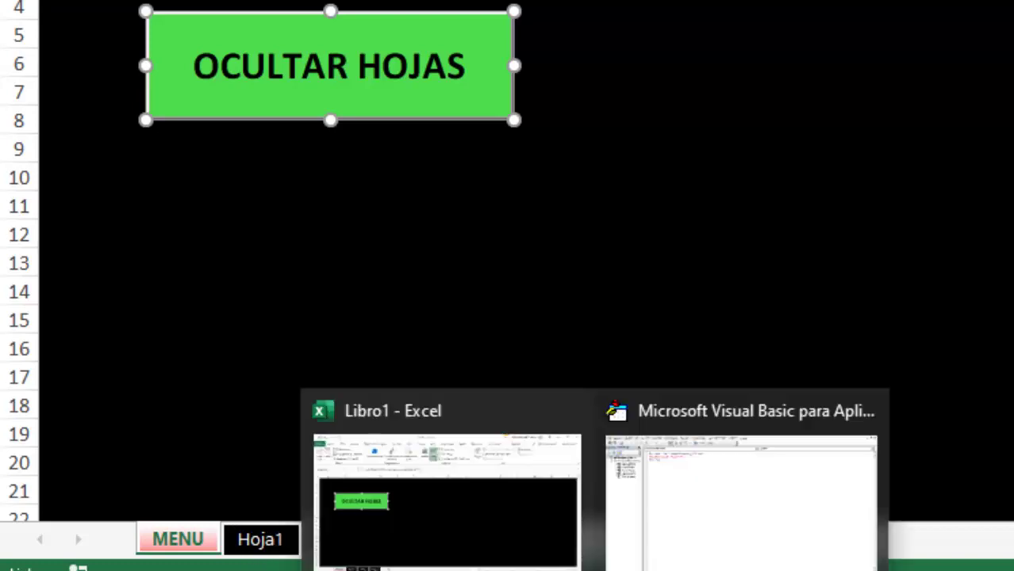
click(742, 500)
- Complete the line ThisWorkbook.Sheets("hoja1").Visible = 2 and select it
text(hisworkbook.Sheets("h)
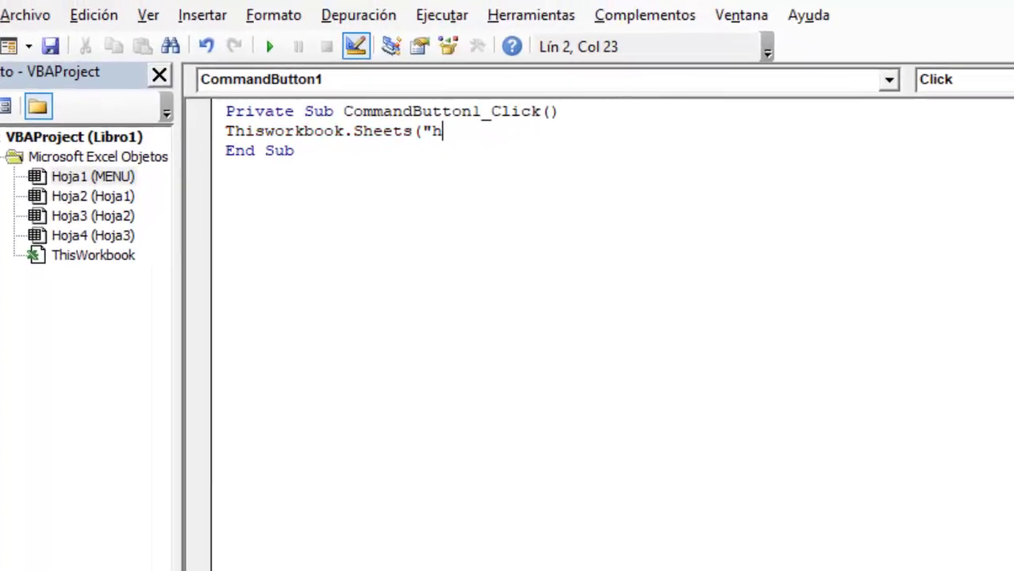
text(oja)
text(1)
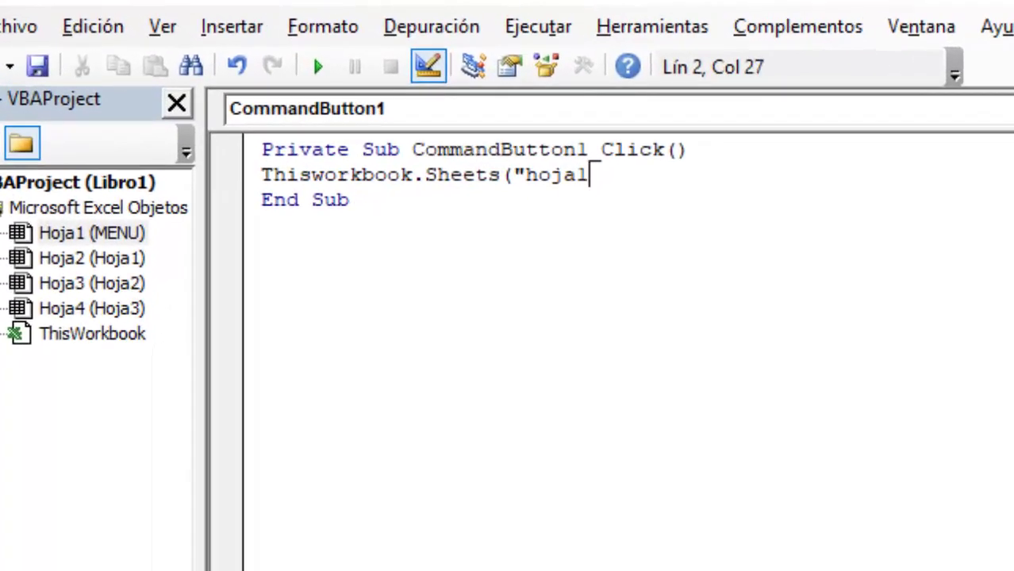
text(")
text())
text(.v)
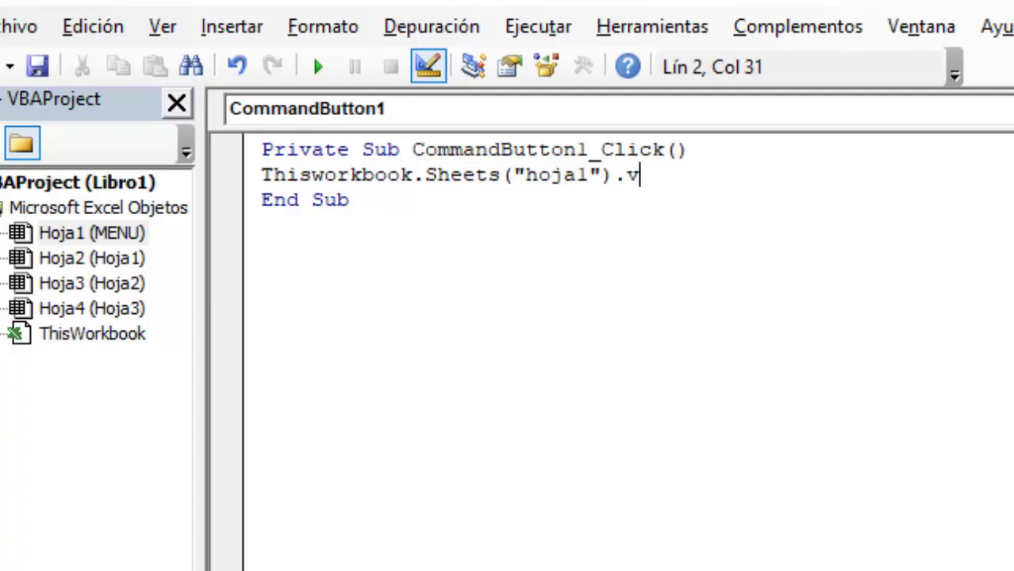
text(isibl)
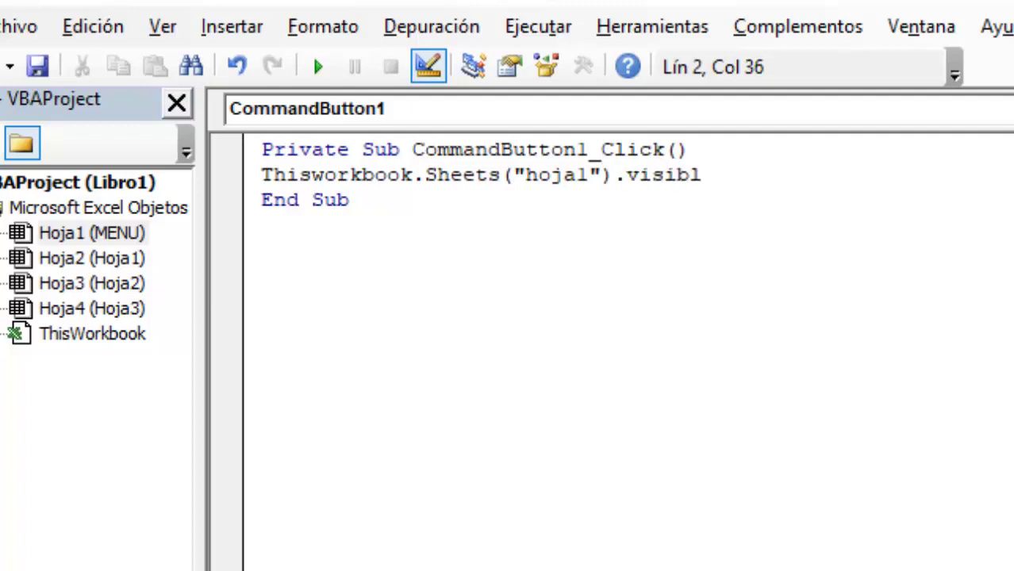
text(e)
text(=)
key(alt+F11)
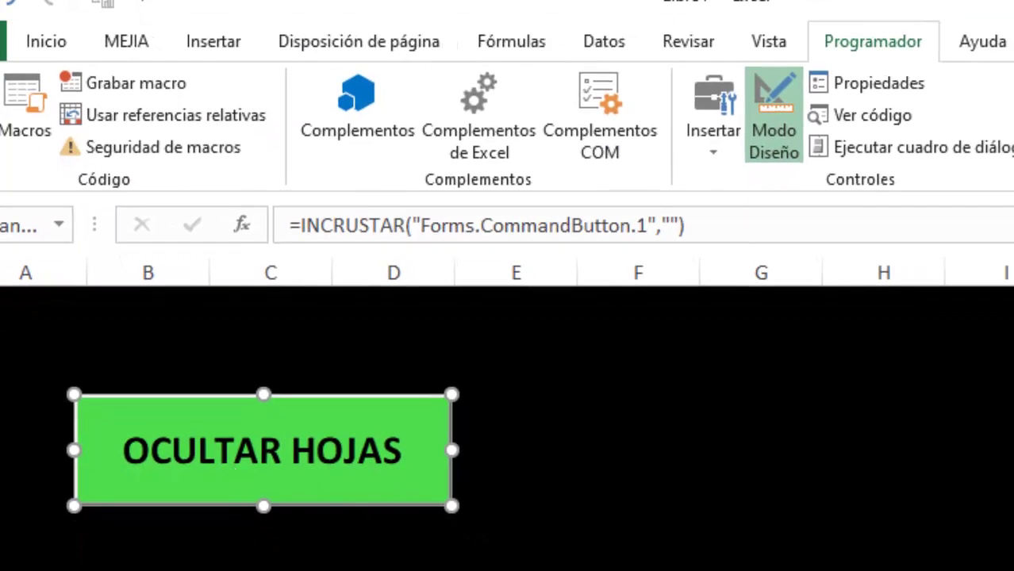
key(alt+F11)
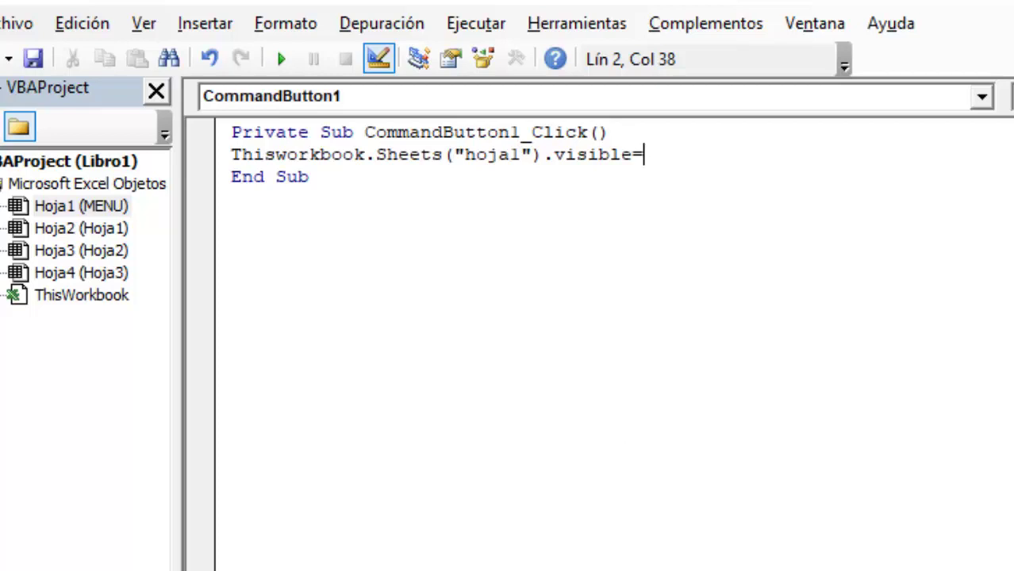
text(2)
key(Return)
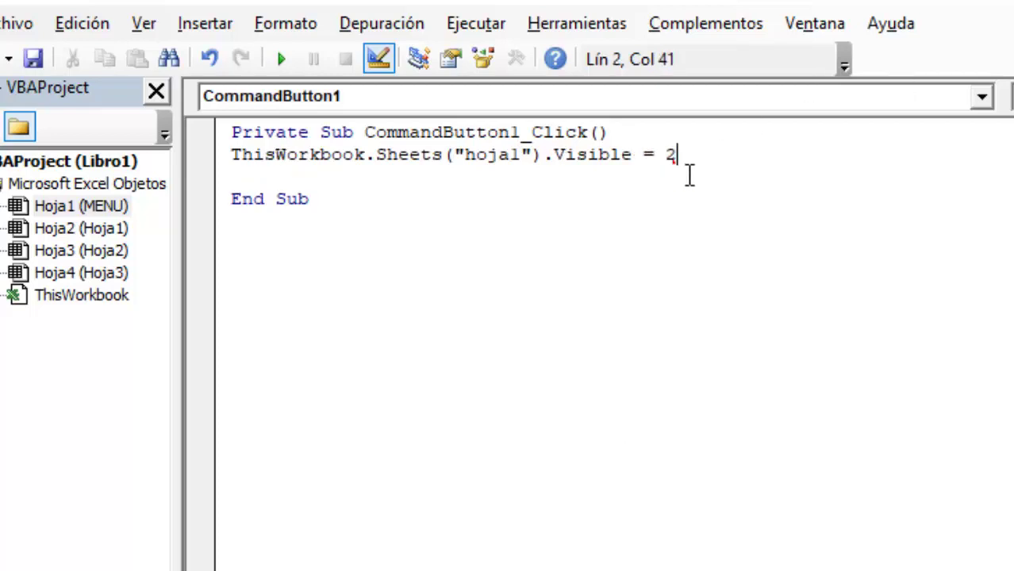
drag(685, 156, 672, 156)
drag(532, 185, 243, 175)
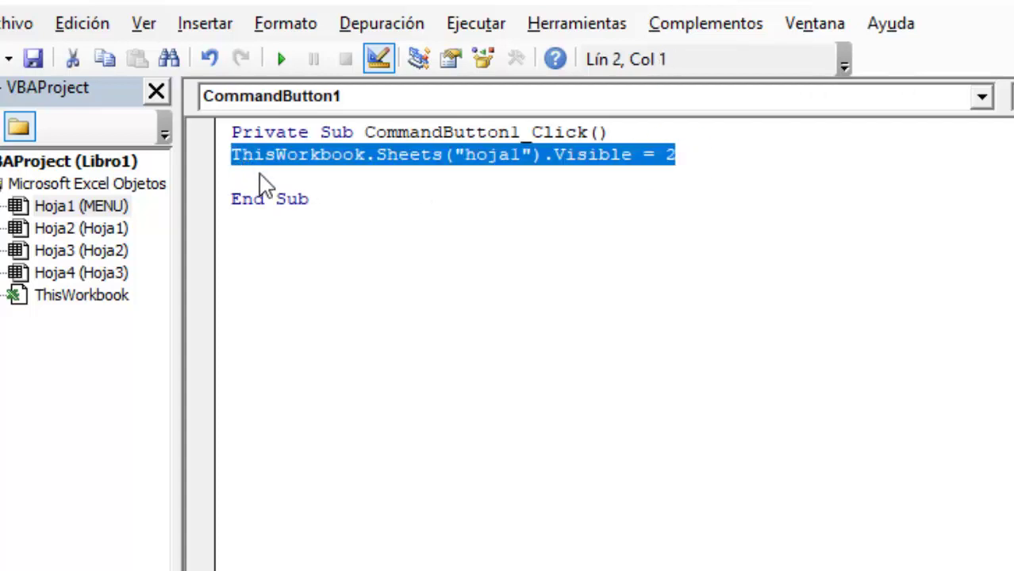
- Paste the hoja1 line twice below and change the copies to hoja2 and hoja3
click(272, 185)
text(ThisWorkbook.Sheets("hoja1").Visible = 2)
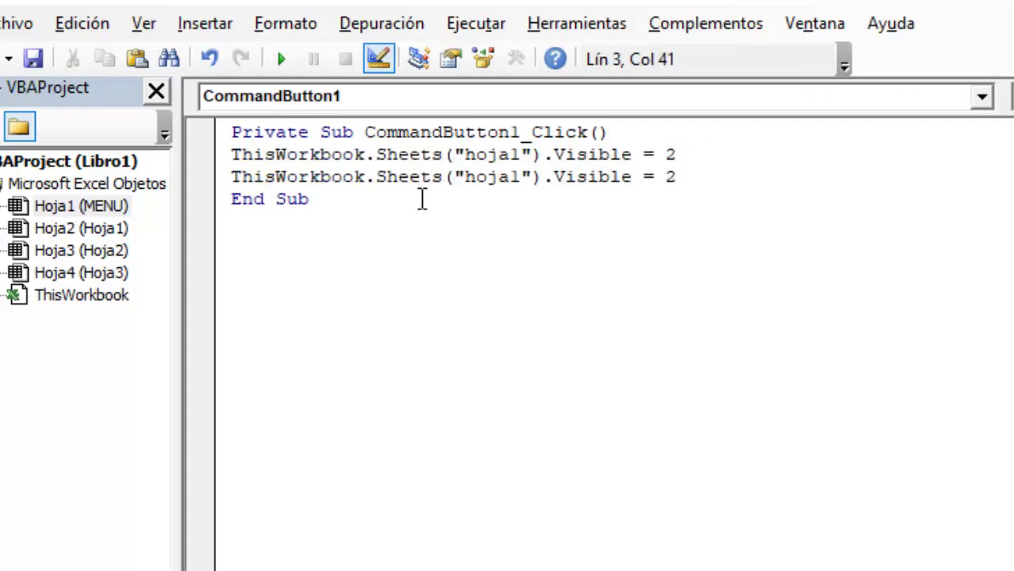
key(Return)
text(ThisWorkbook.Sheets("hoja1").Visible = 2)
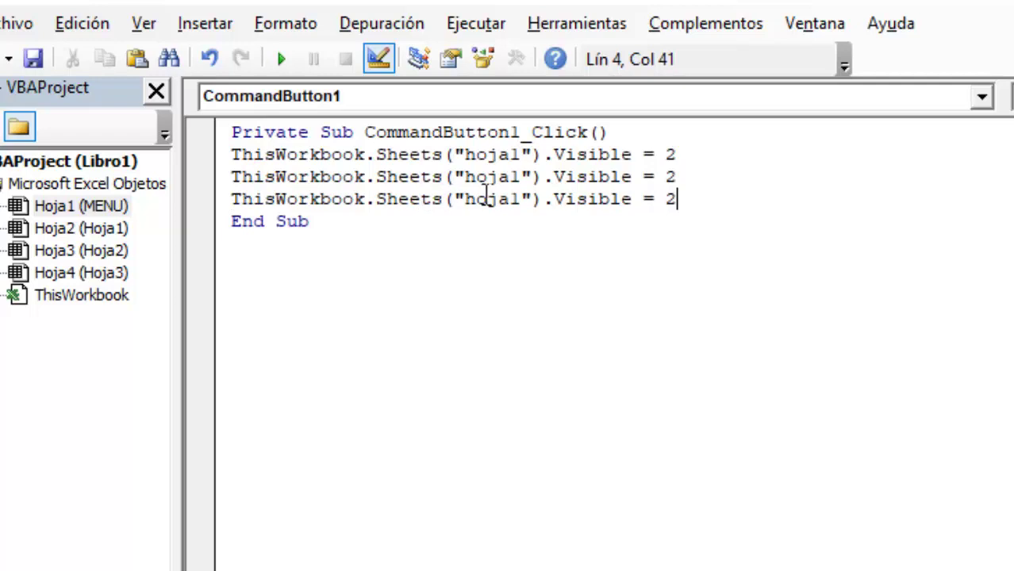
click(522, 178)
text(2)
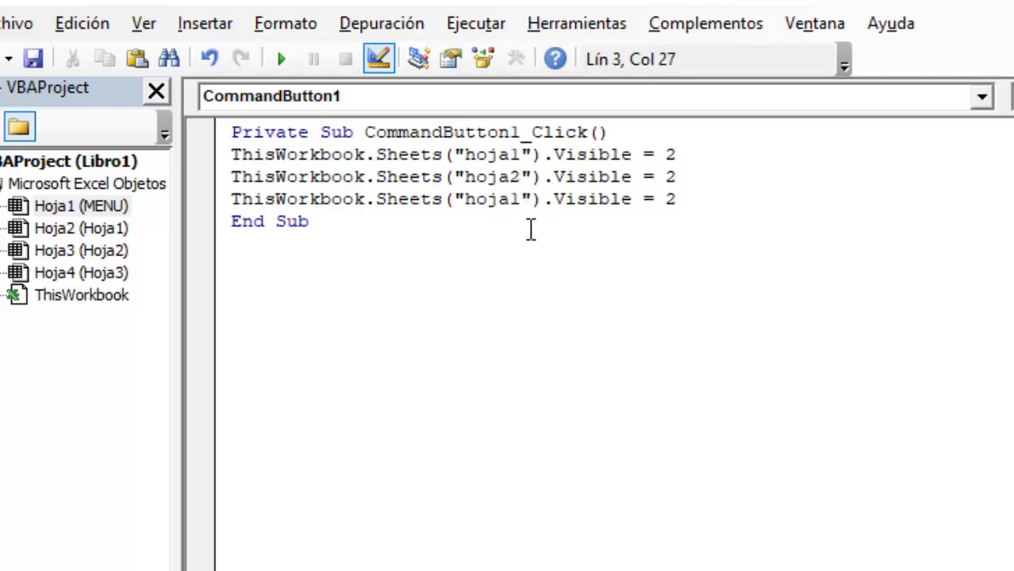
key(Down)
key(BackSpace)
text(3)
click(557, 294)
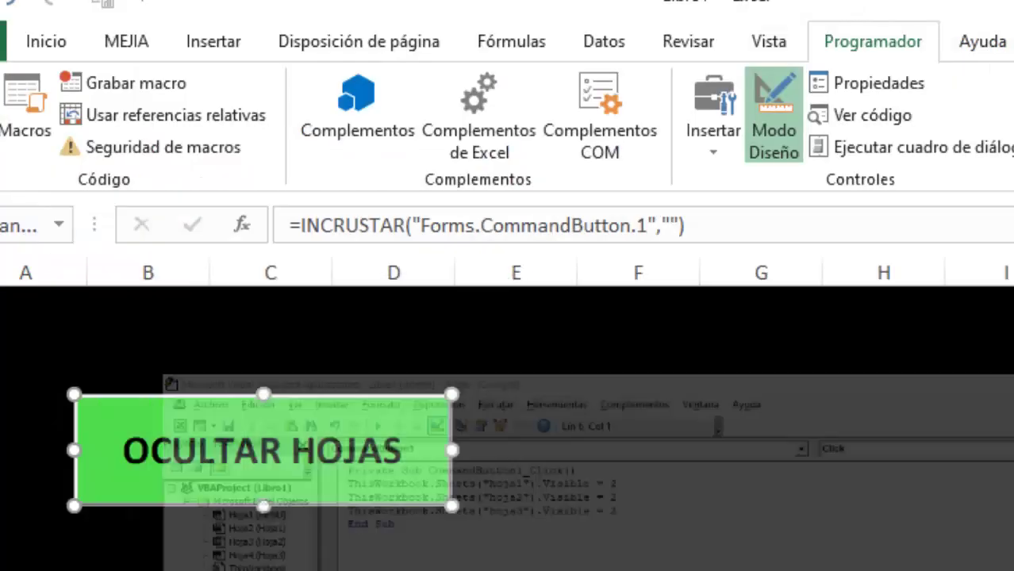
- Return to the Excel workbook and turn off Modo Diseño on the MENU sheet
key(alt+F11)
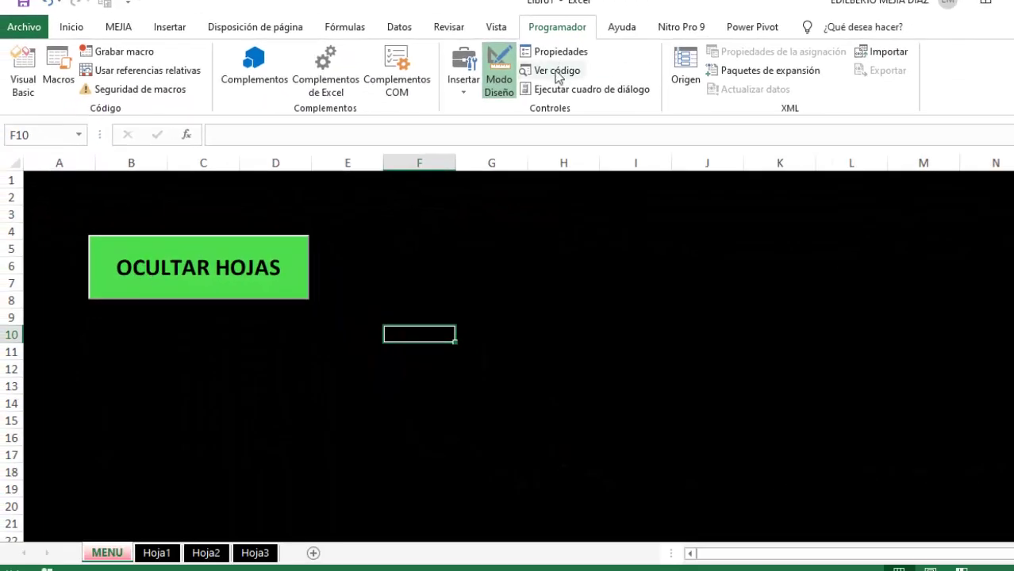
click(509, 74)
click(416, 230)
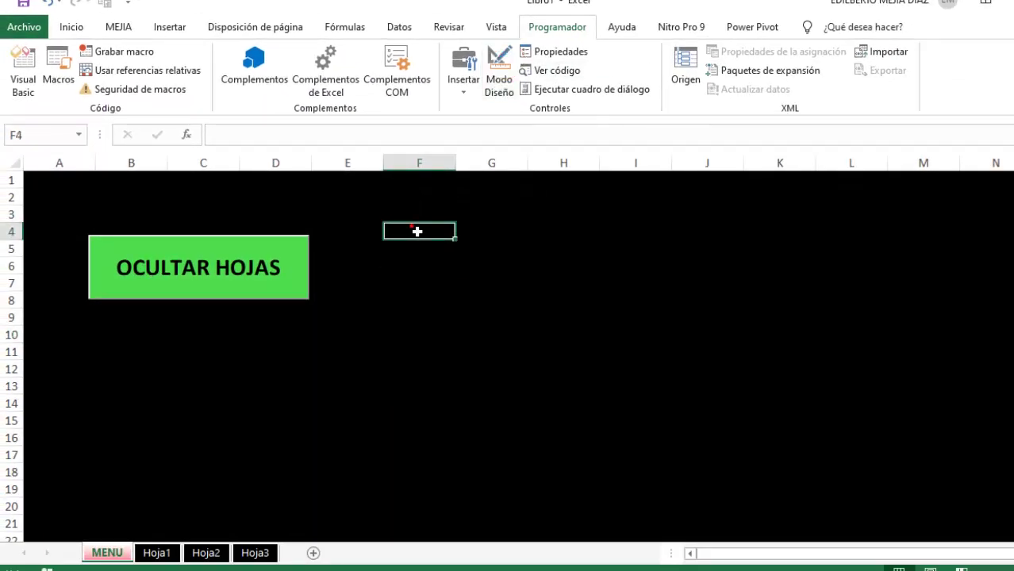
- Run OCULTAR HOJAS and confirm only the MENU sheet tab remains
click(209, 254)
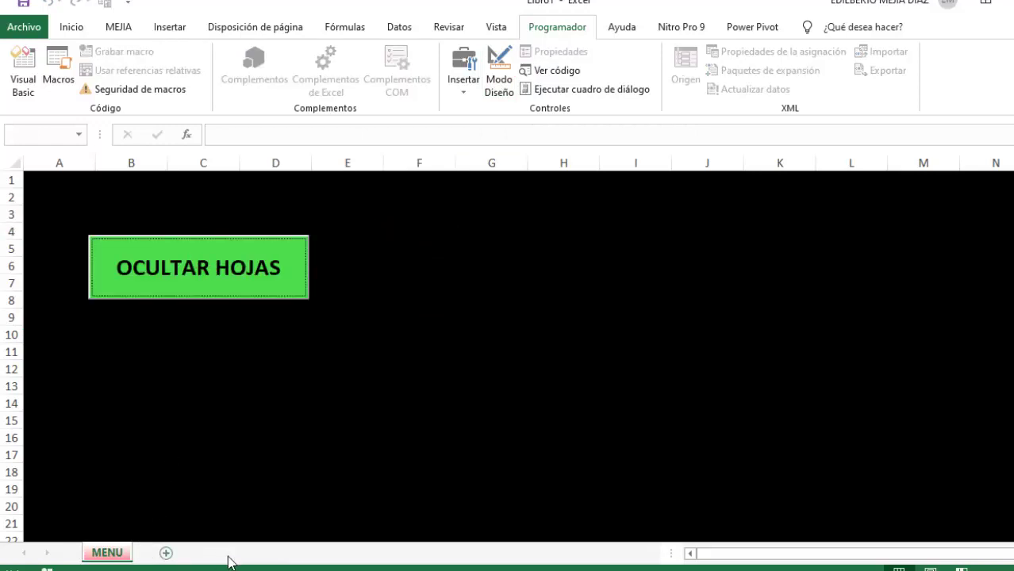
right_click(107, 553)
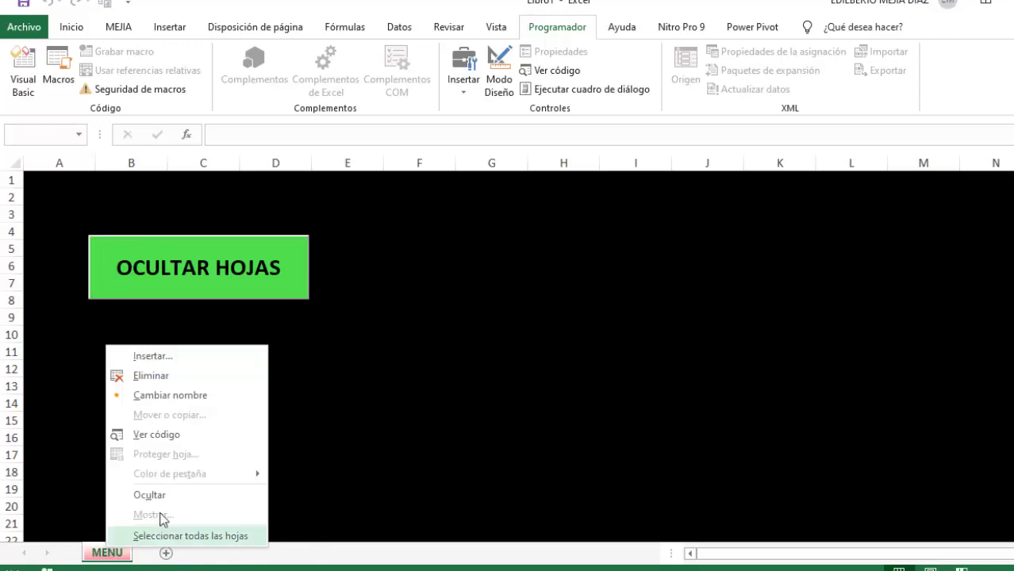
click(369, 341)
click(368, 263)
click(408, 306)
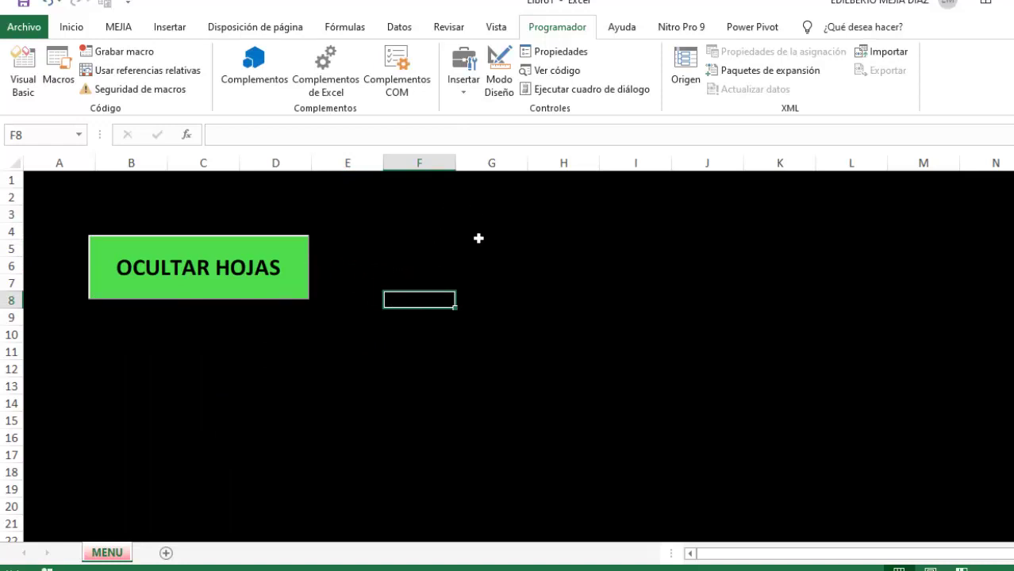
- Insert an ActiveX command button spanning E5:H8 beside the green button
click(464, 75)
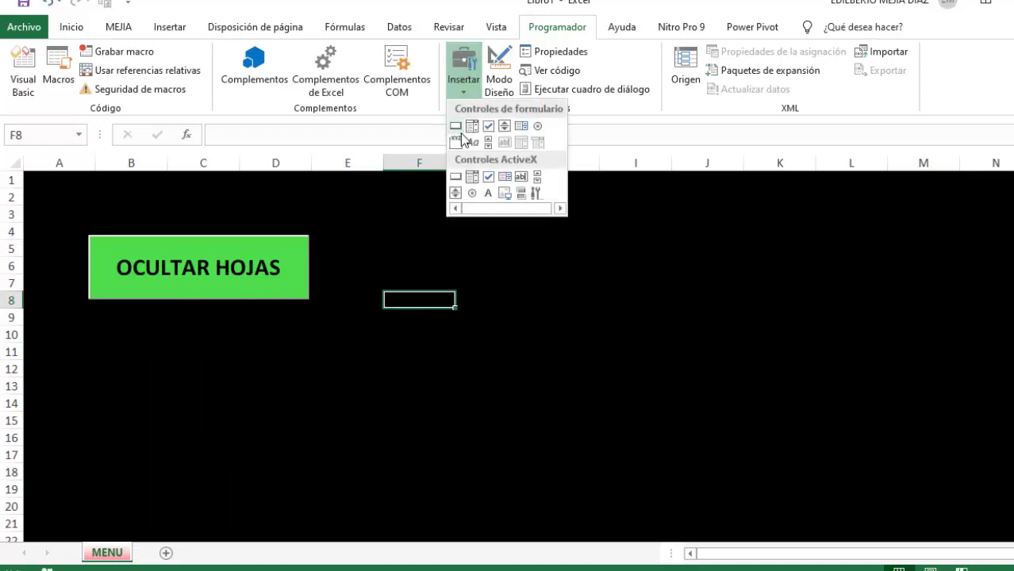
click(456, 177)
drag(333, 235, 557, 302)
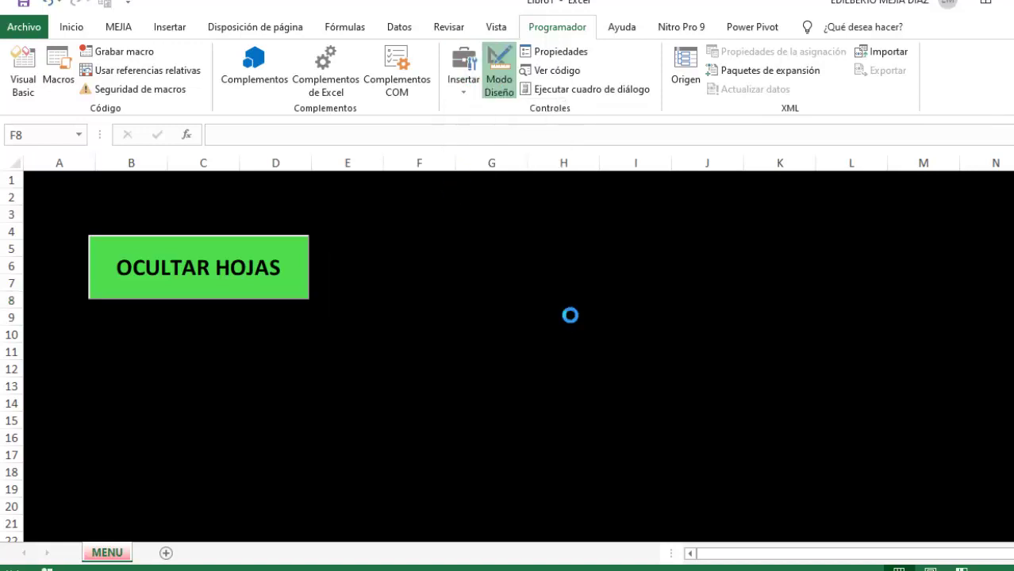
- Caption the new button 'MOSTRAR HOJAS' with a blue background and bold size-22 font
click(553, 52)
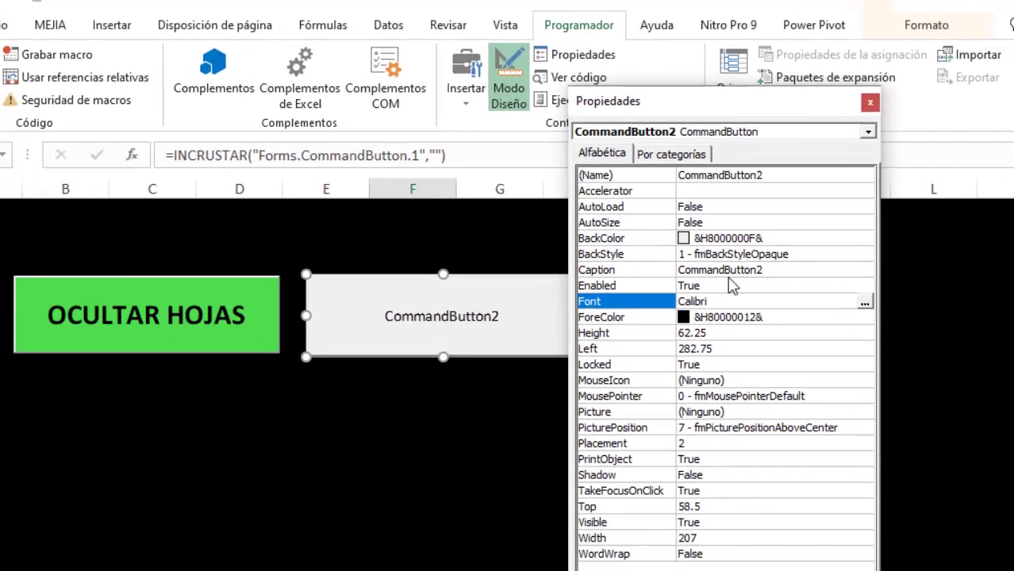
click(723, 241)
double_click(790, 288)
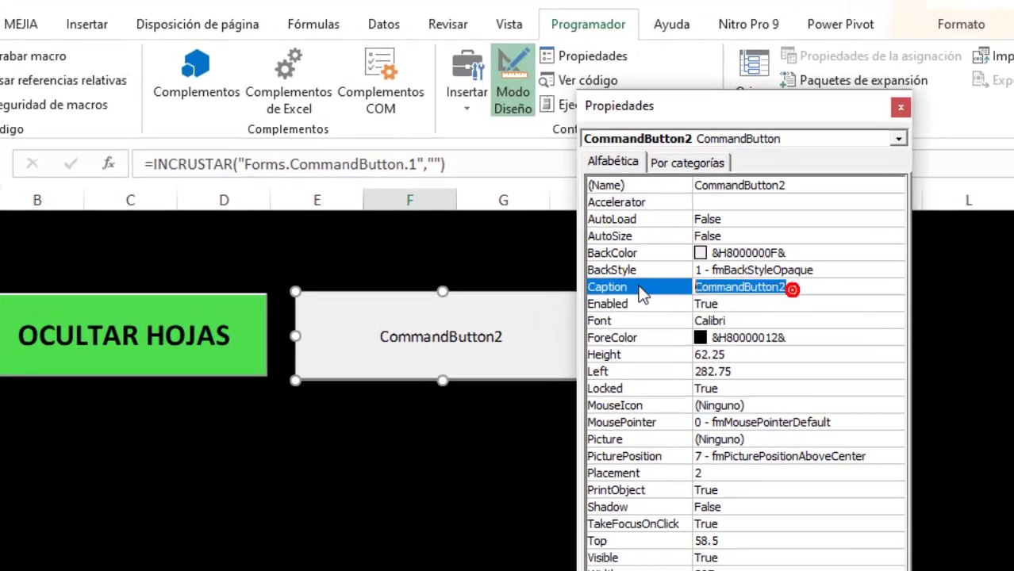
text(mos)
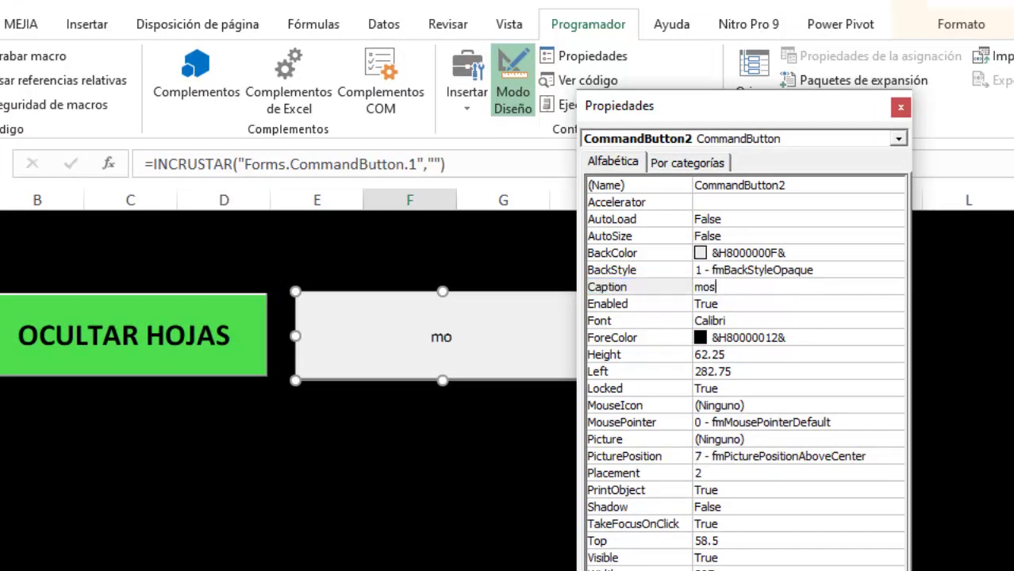
text(trar)
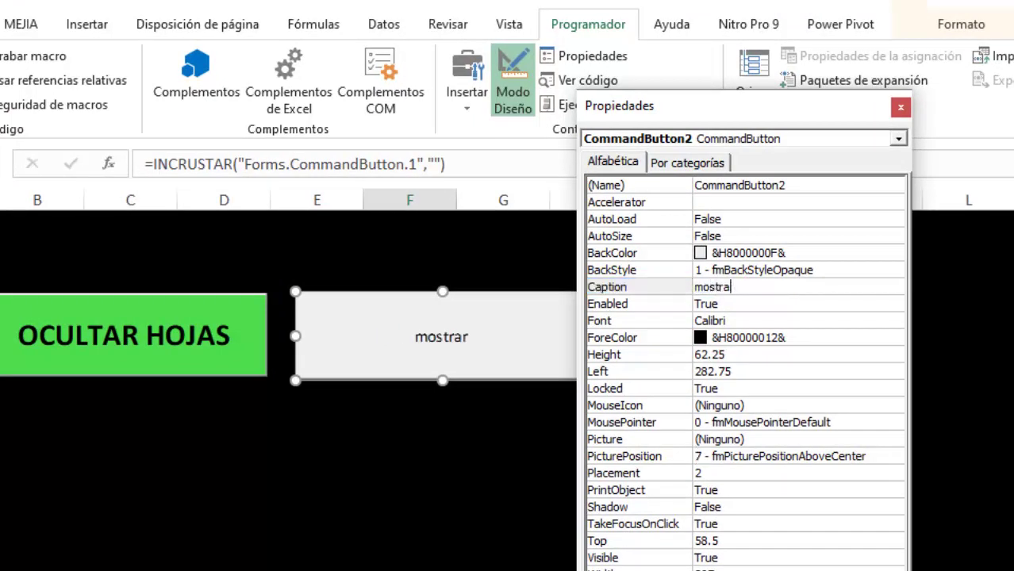
key(BackSpace)
key(BackSpace)
key(BackSpace)
text(MOSTRA)
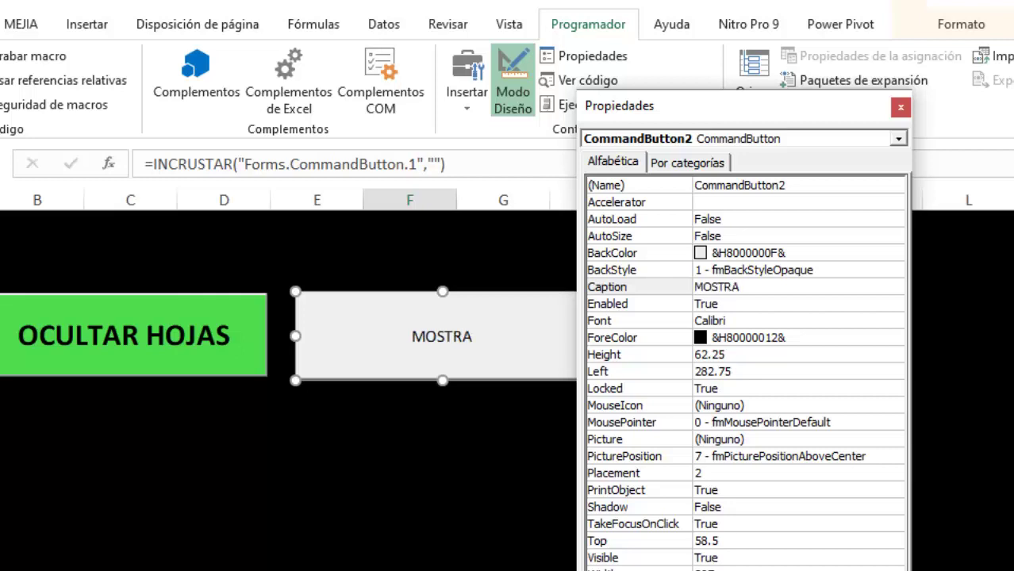
text(R HOJ)
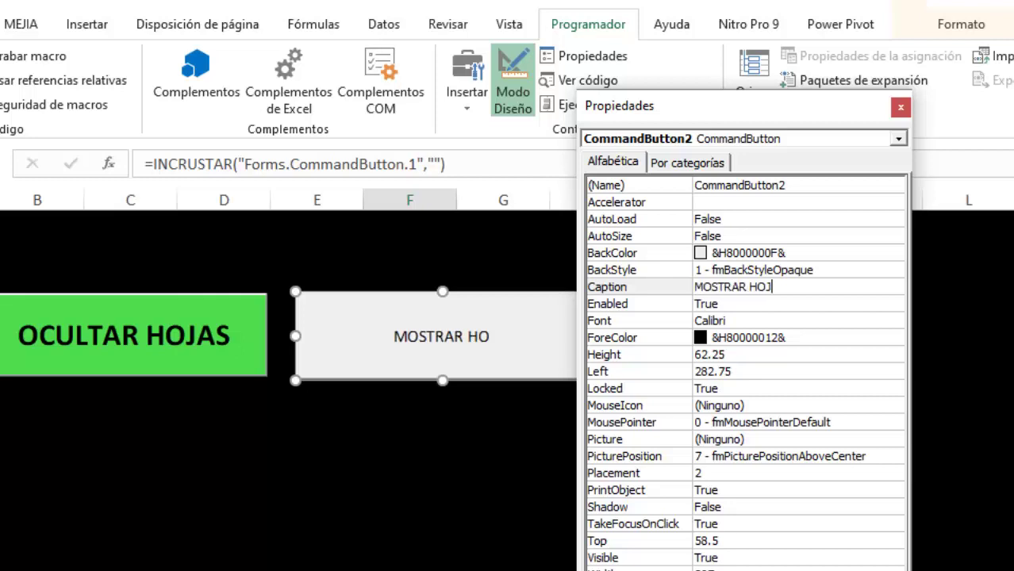
text(AS)
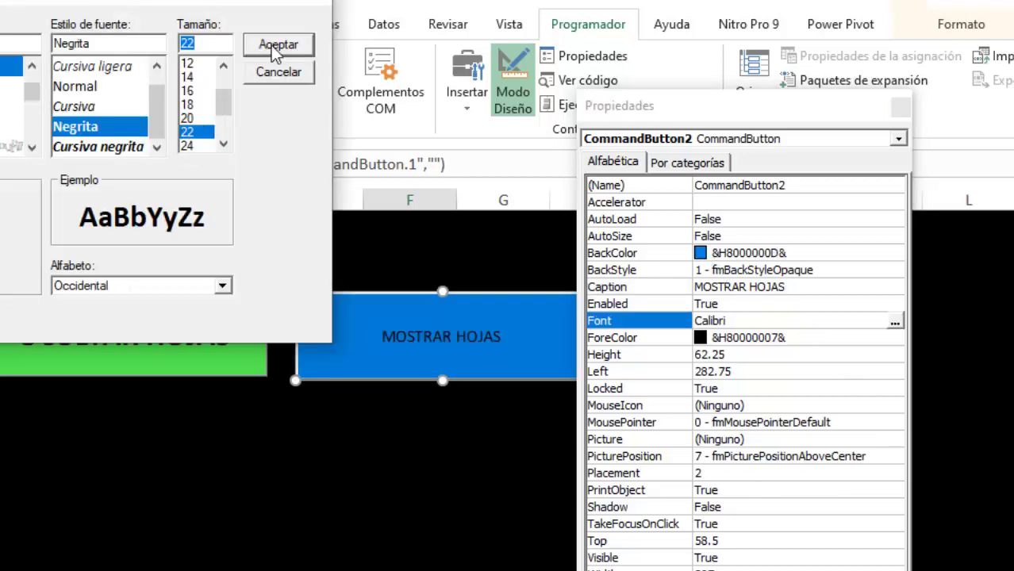
click(277, 46)
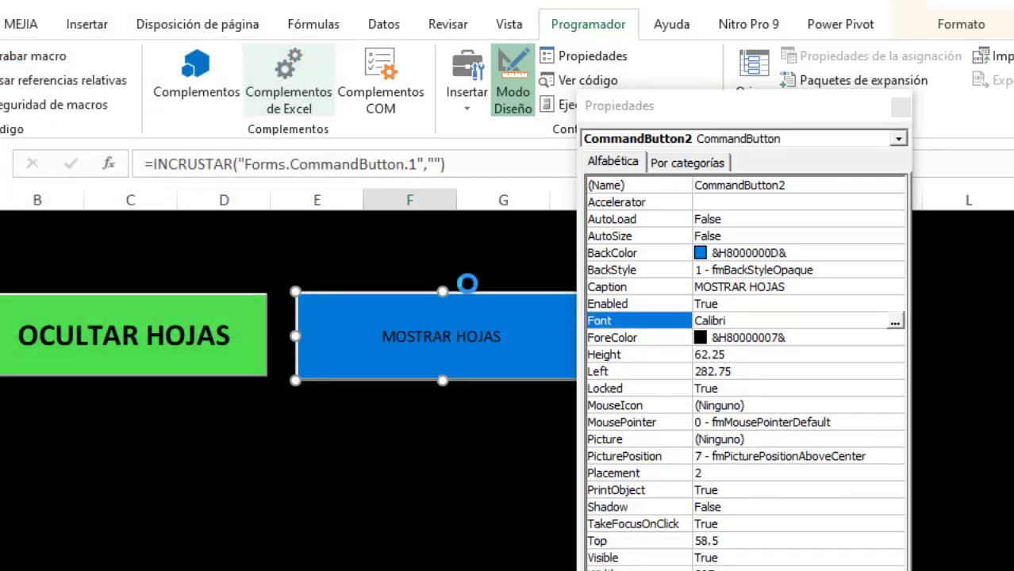
click(899, 107)
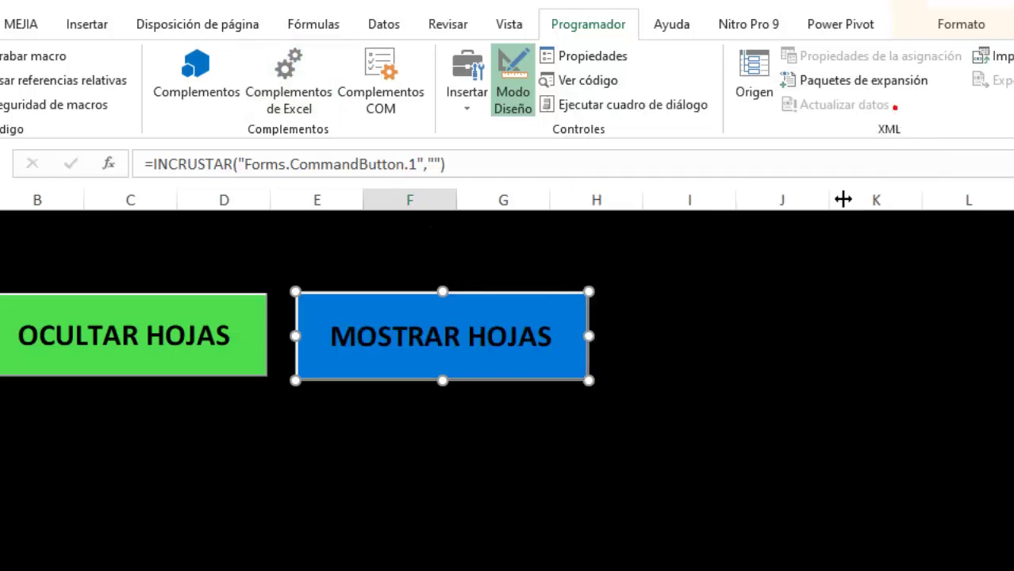
click(763, 339)
click(462, 329)
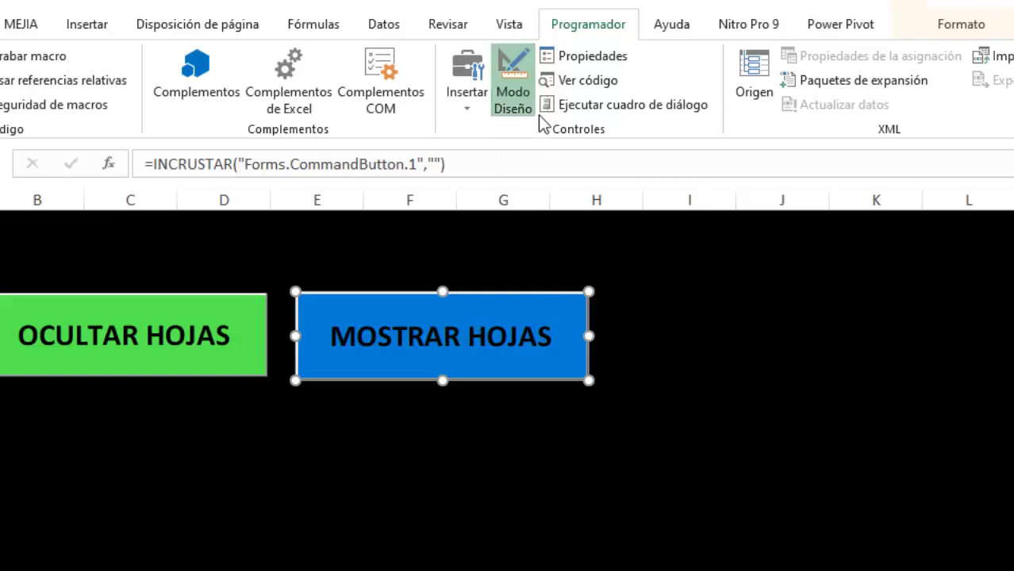
- Copy the three hide-sheet lines into the new CommandButton2_Click procedure
double_click(435, 339)
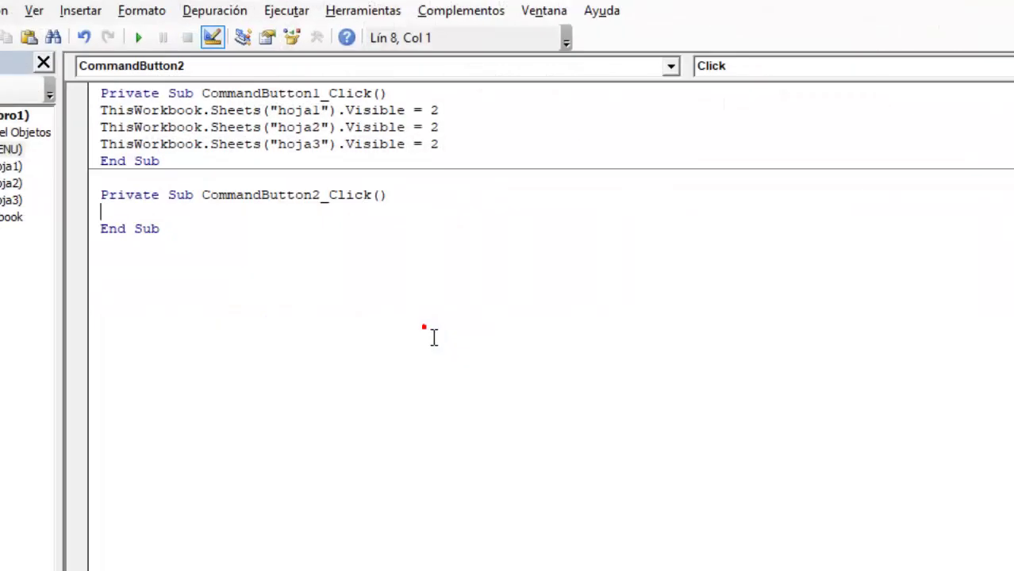
mouse_move(449, 141)
mouse_down()
mouse_move(238, 136)
mouse_move(101, 111)
mouse_up()
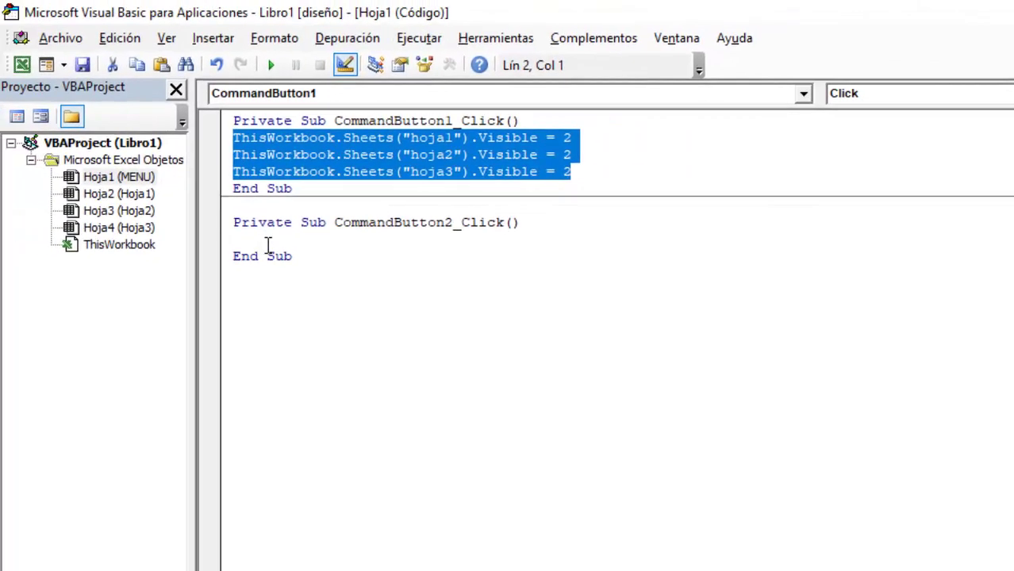
key(ctrl+c)
click(248, 239)
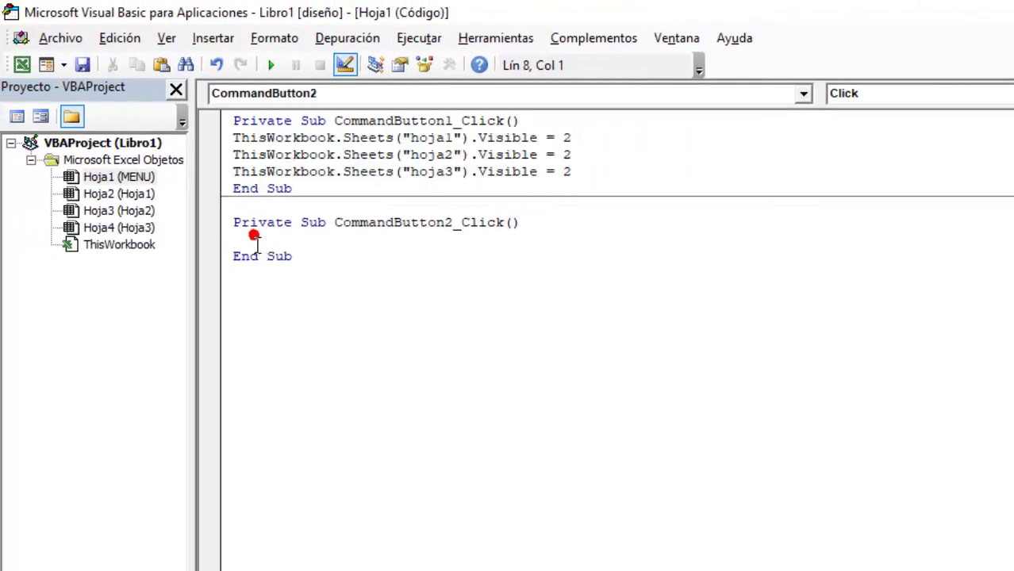
key(ctrl+v)
- Change the Visible value on the hoja1, hoja2 and hoja3 lines from 2 to -1
click(585, 241)
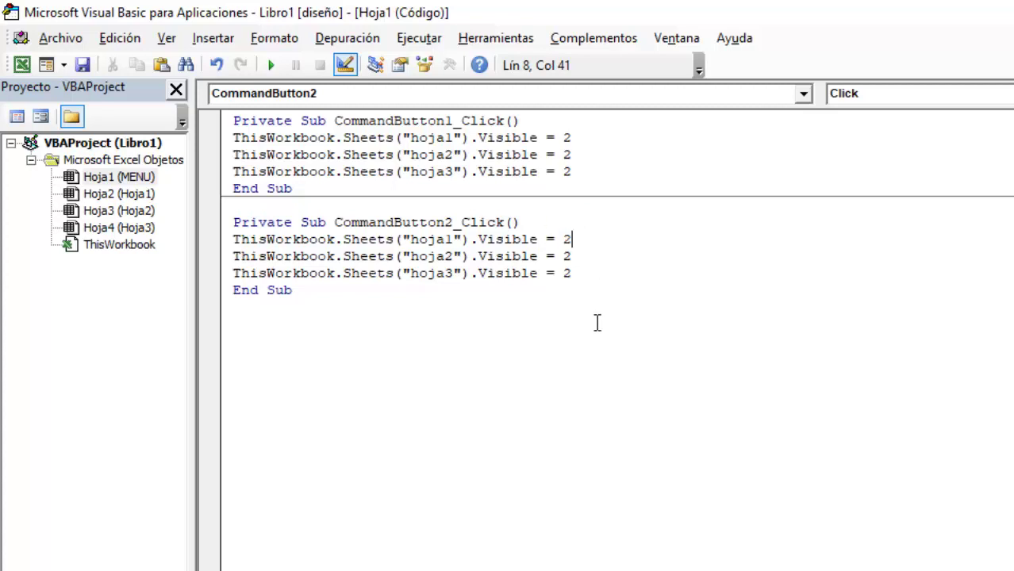
key(BackSpace)
key(Down)
click(568, 255)
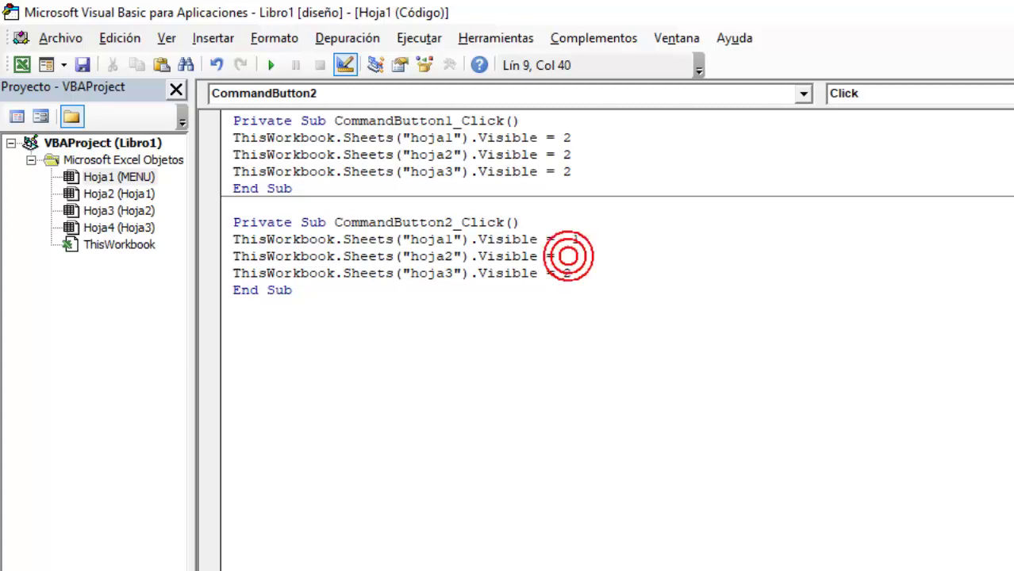
text(-1)
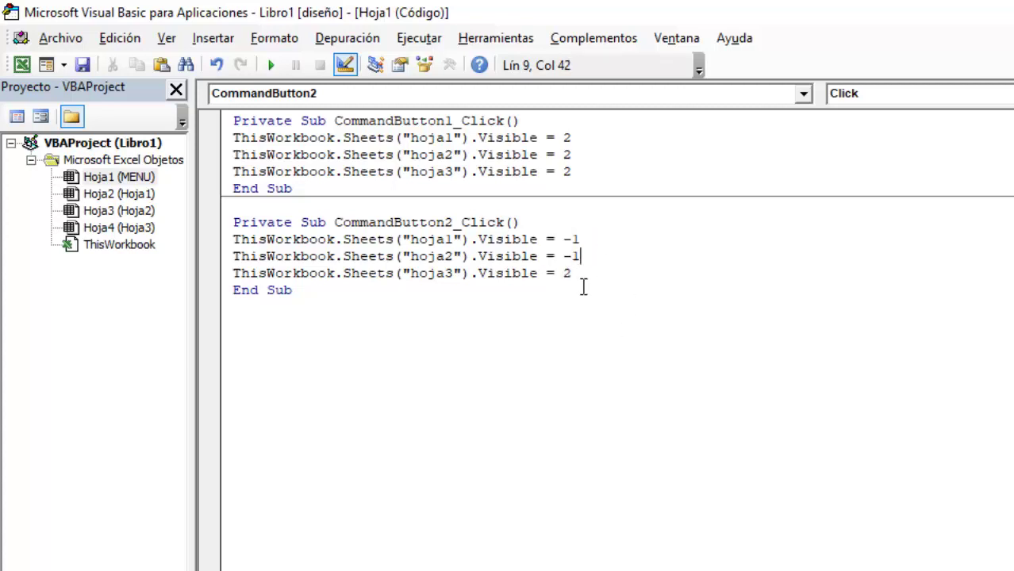
click(572, 275)
double_click(569, 274)
text(-1)
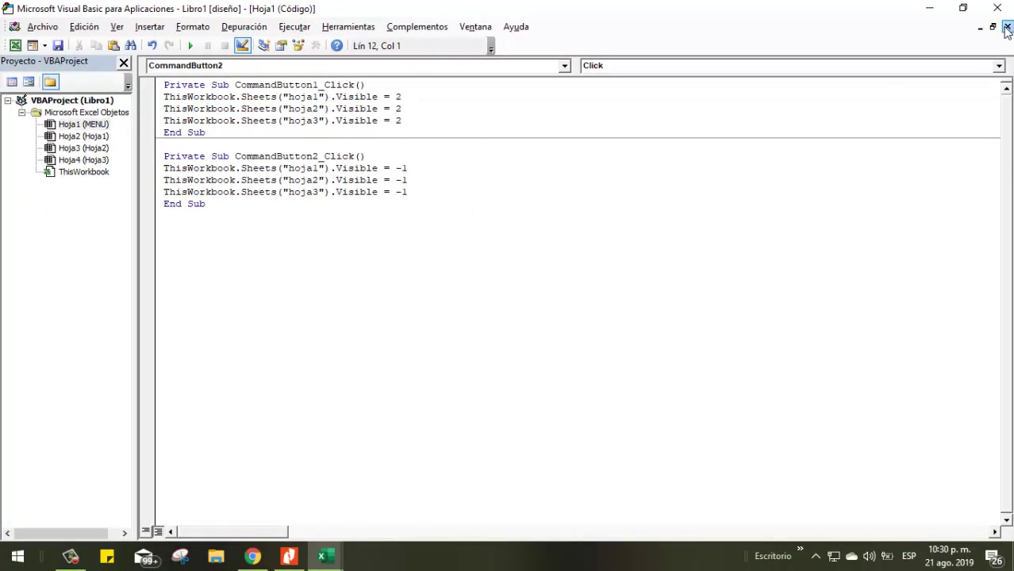
- Return to Excel and exit Modo Diseño so the buttons run their macros
click(935, 8)
click(620, 286)
click(453, 80)
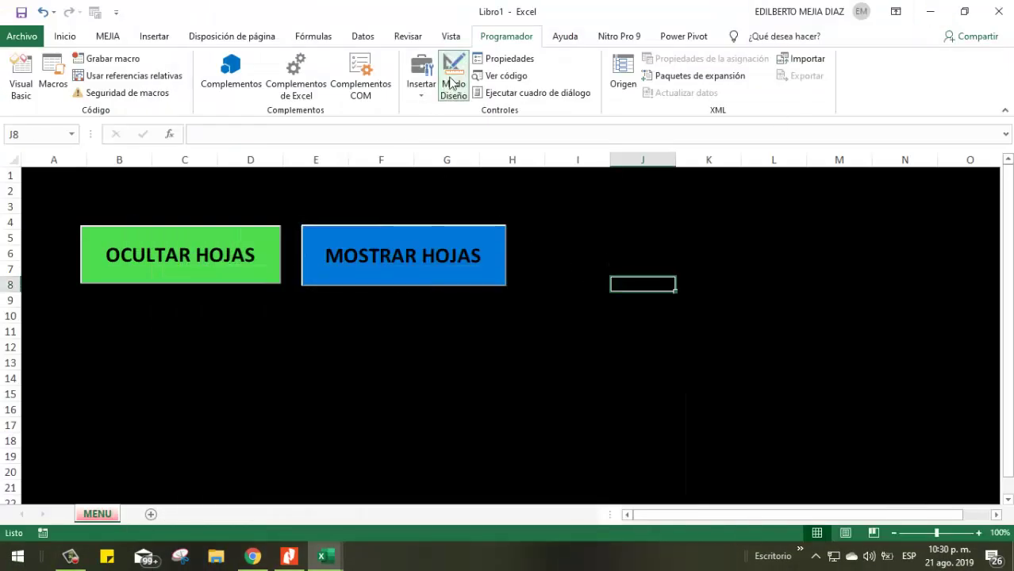
click(573, 242)
- Test MOSTRAR HOJAS, OCULTAR HOJAS, then MOSTRAR HOJAS again, ending with Hoja1–3 shown
click(369, 255)
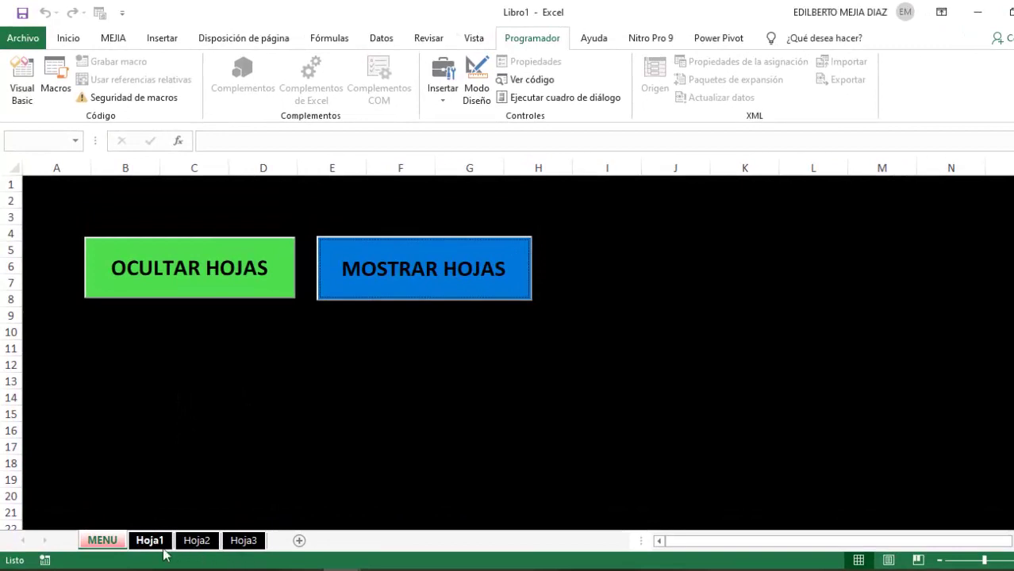
click(163, 273)
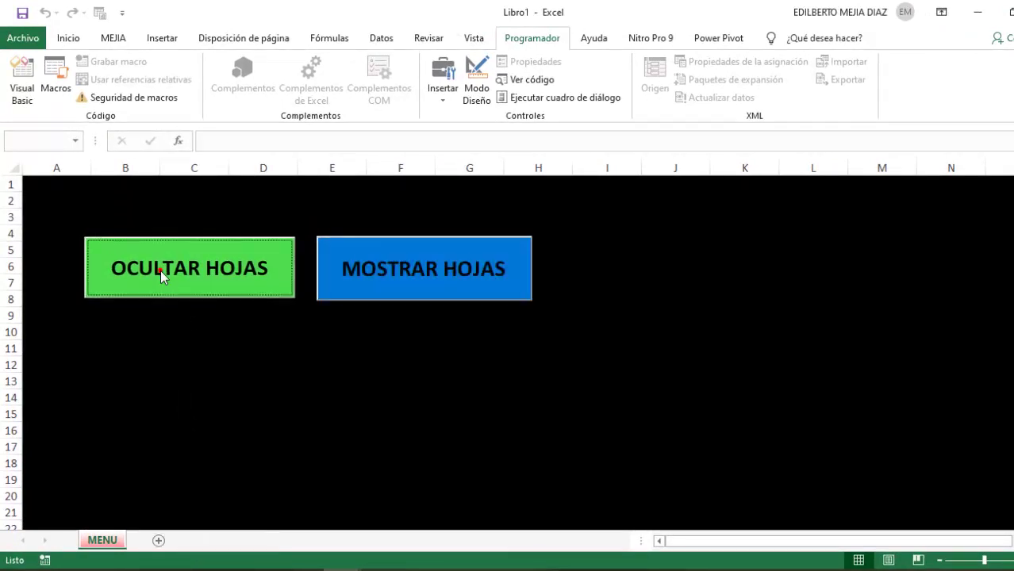
click(440, 272)
click(333, 397)
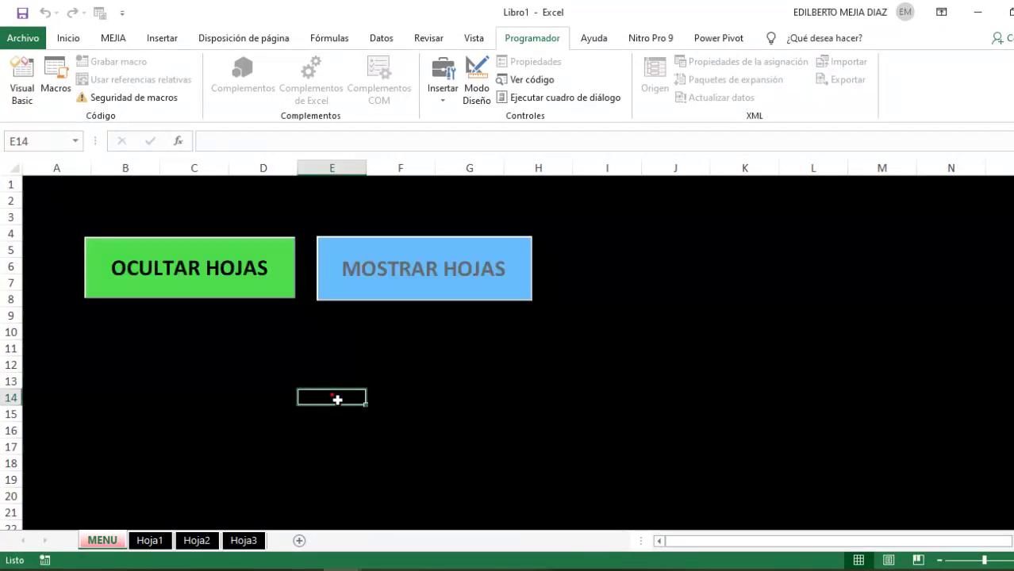
- Rename the Hoja1 sheet tab to HOJA1
right_click(156, 543)
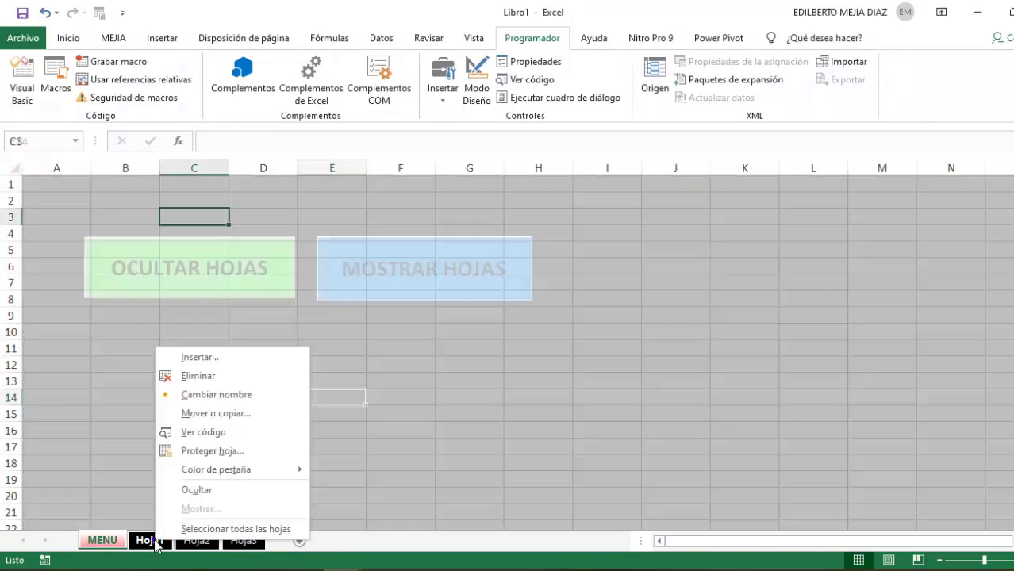
click(226, 394)
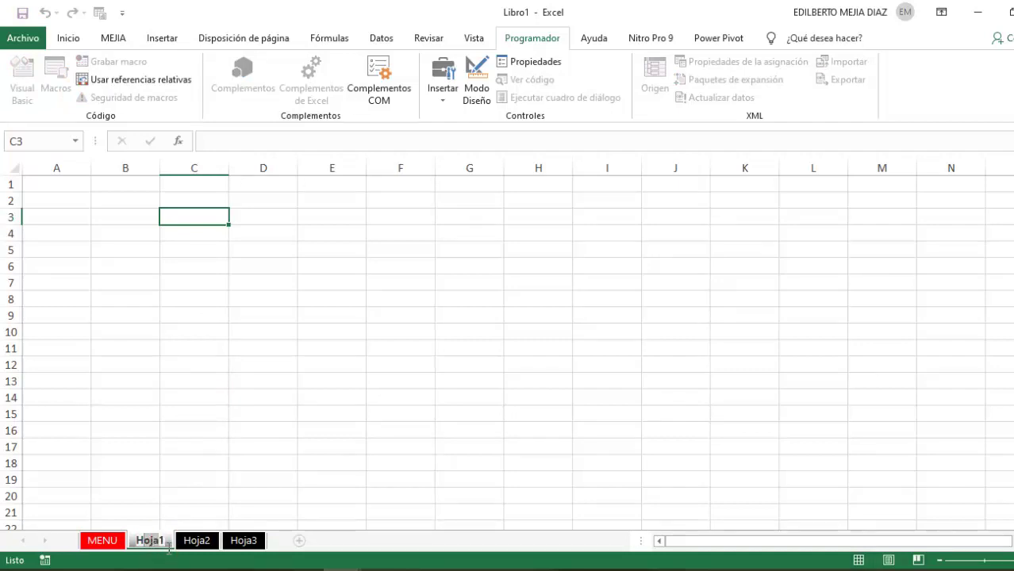
key(BackSpace)
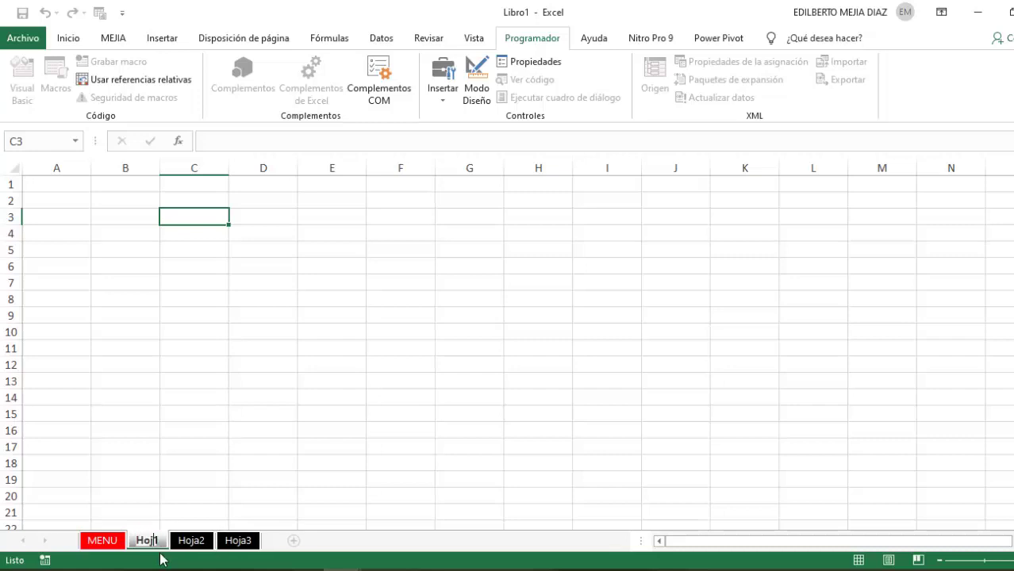
key(BackSpace)
key(BackSpace)
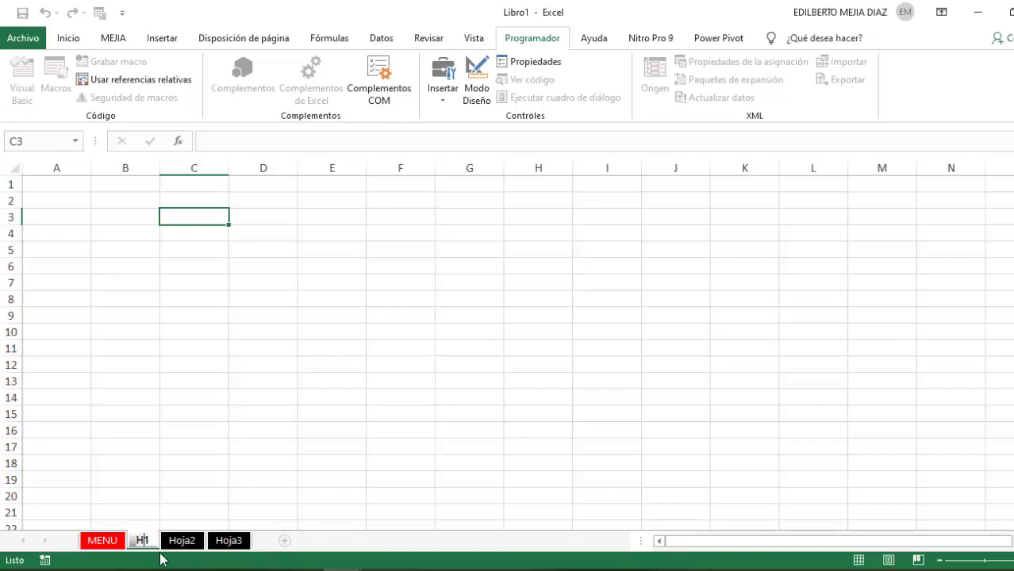
text(OJ)
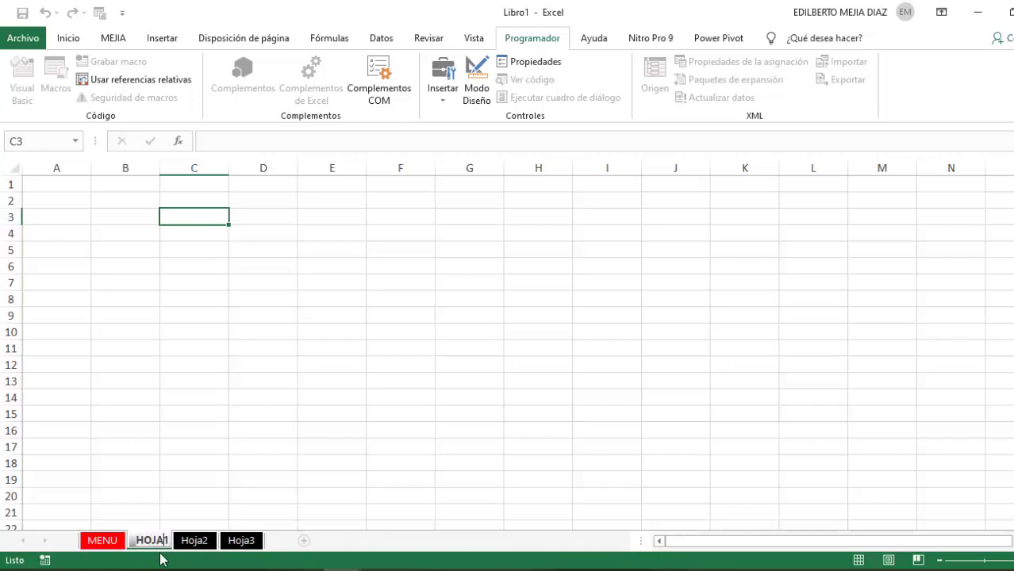
text(A)
click(189, 493)
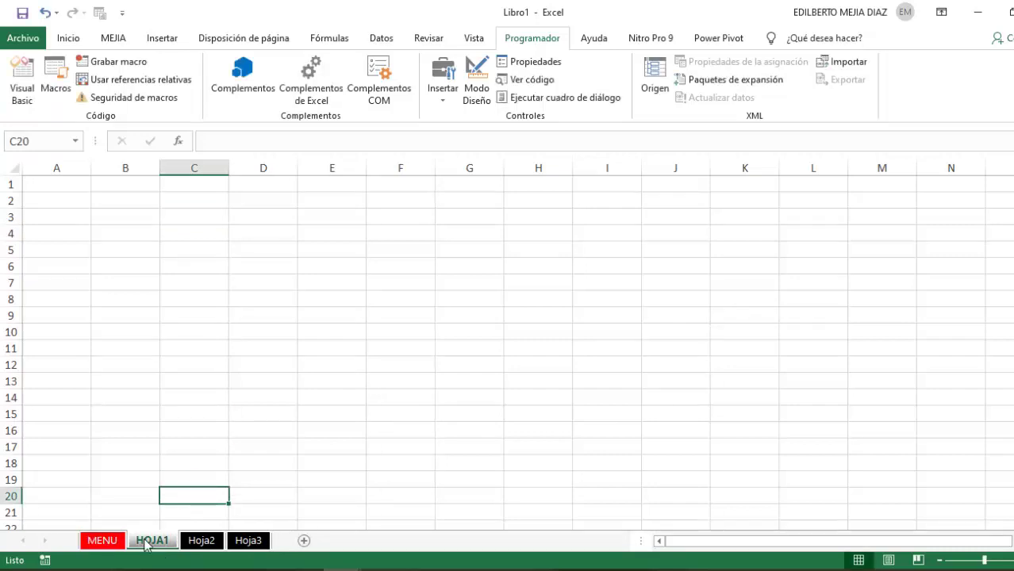
- From the MENU sheet, test hiding and showing the sheets after the rename
click(110, 541)
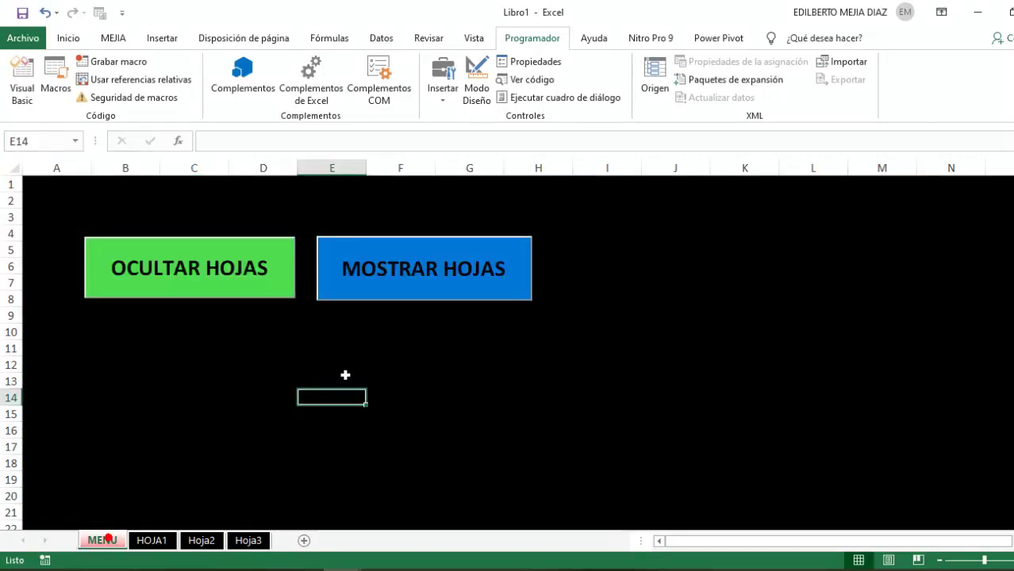
click(238, 268)
click(411, 271)
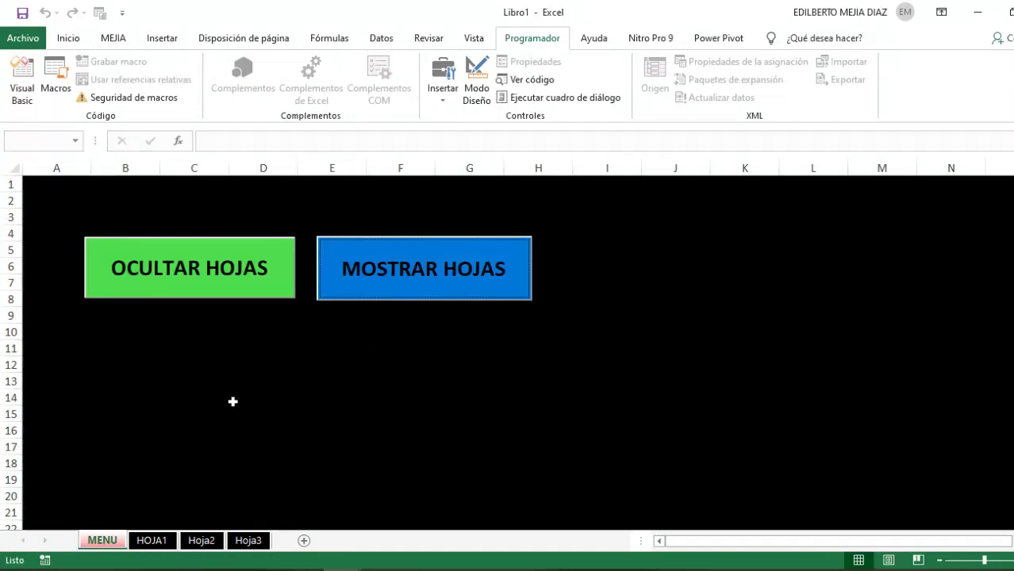
- Re-edit and confirm the HOJA1 sheet name, then return to the MENU sheet
right_click(169, 542)
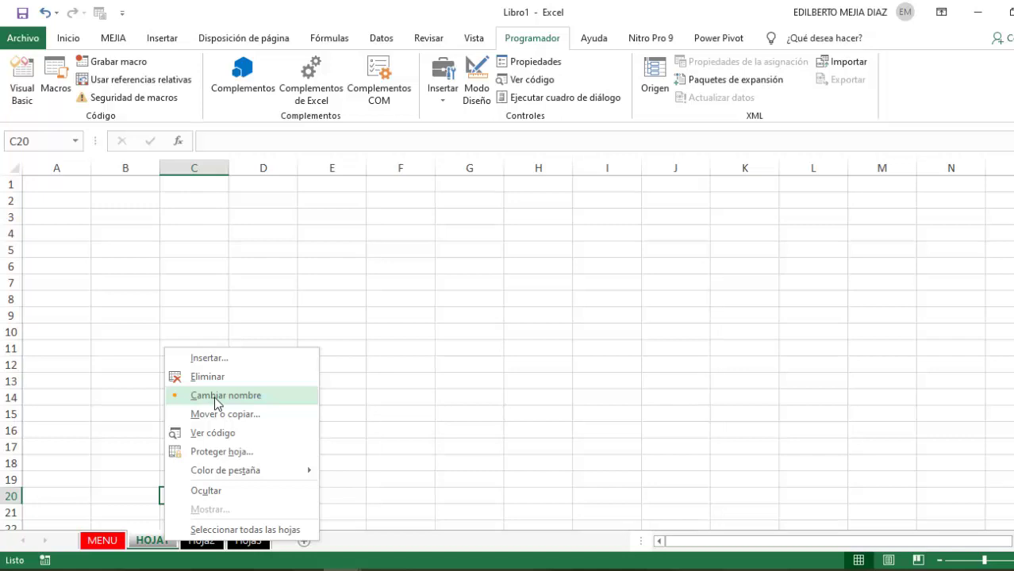
click(215, 400)
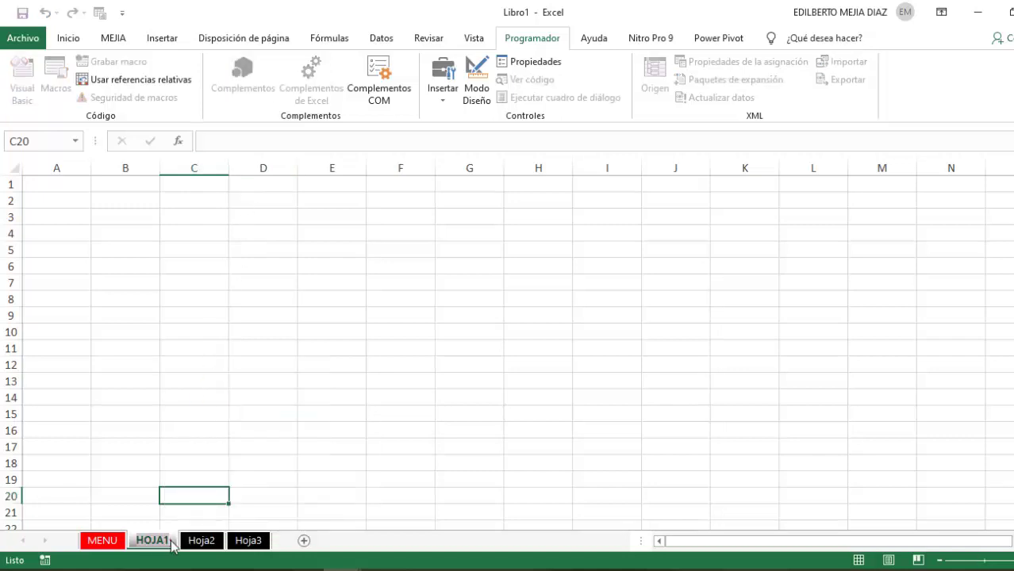
key(Return)
right_click(171, 542)
click(220, 408)
click(168, 541)
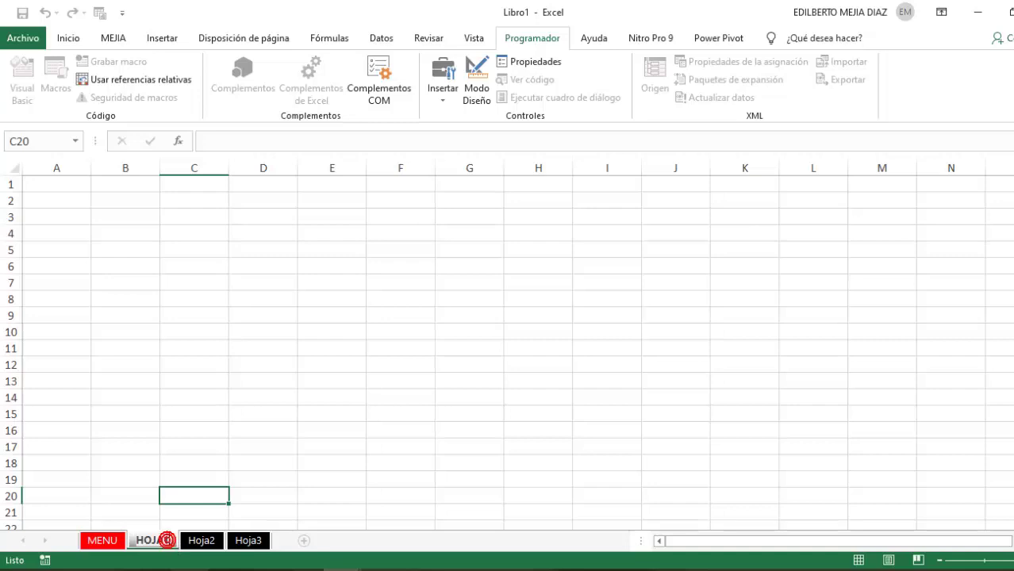
key(Return)
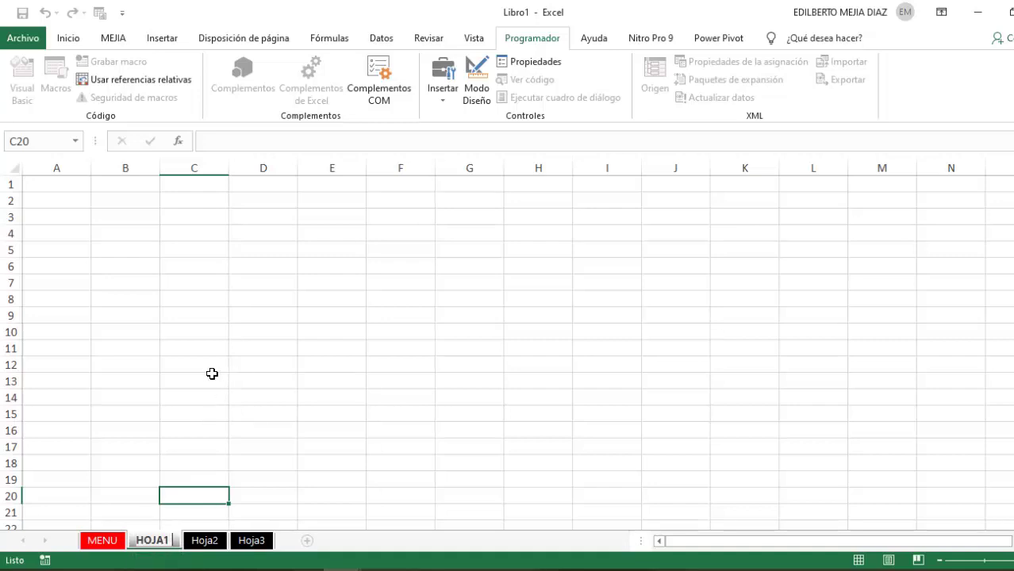
click(208, 369)
click(103, 541)
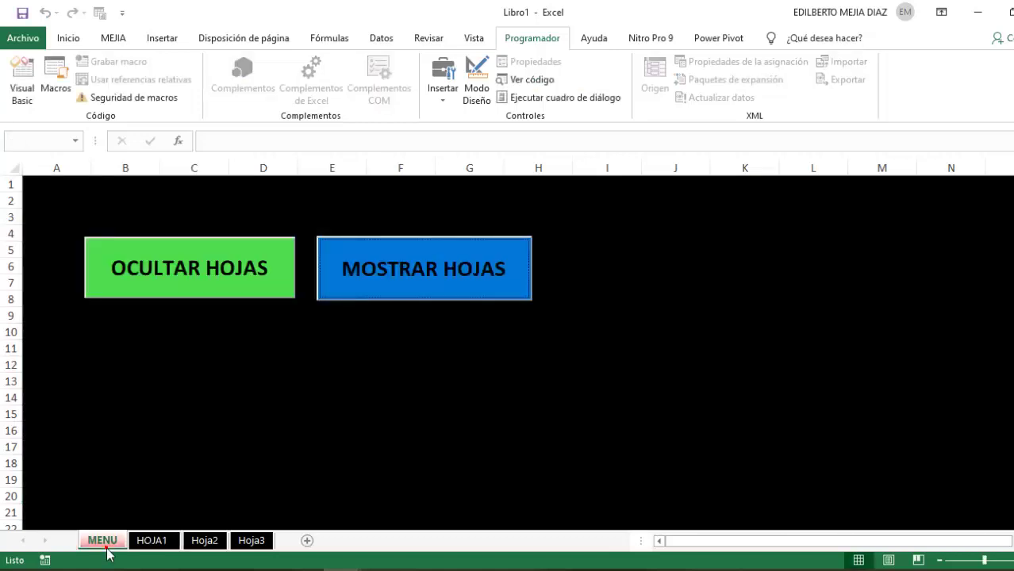
click(252, 373)
- Debug run-time error 9 by changing the code's sheet name to "hoja1 ", then end break mode
click(215, 268)
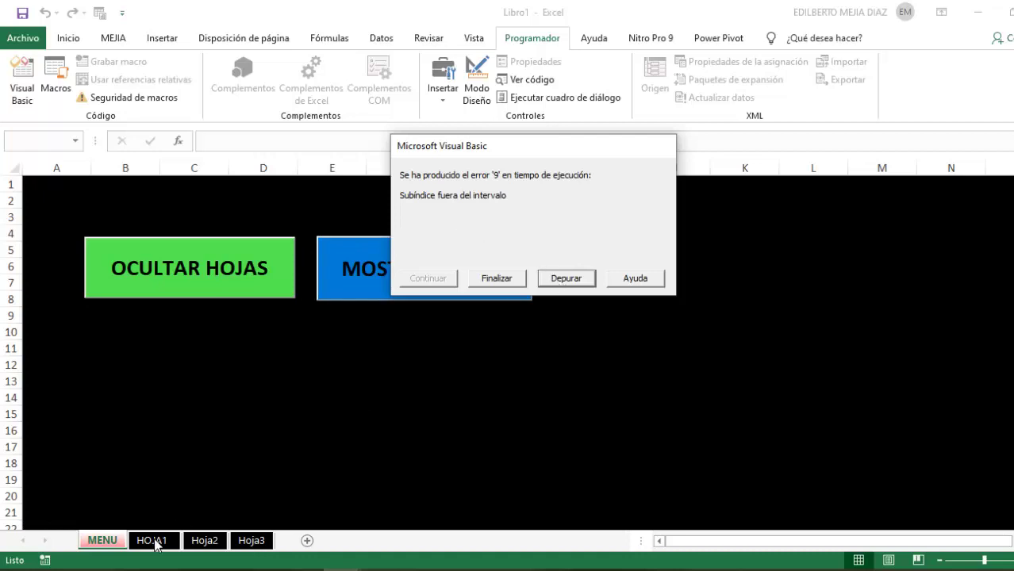
click(567, 278)
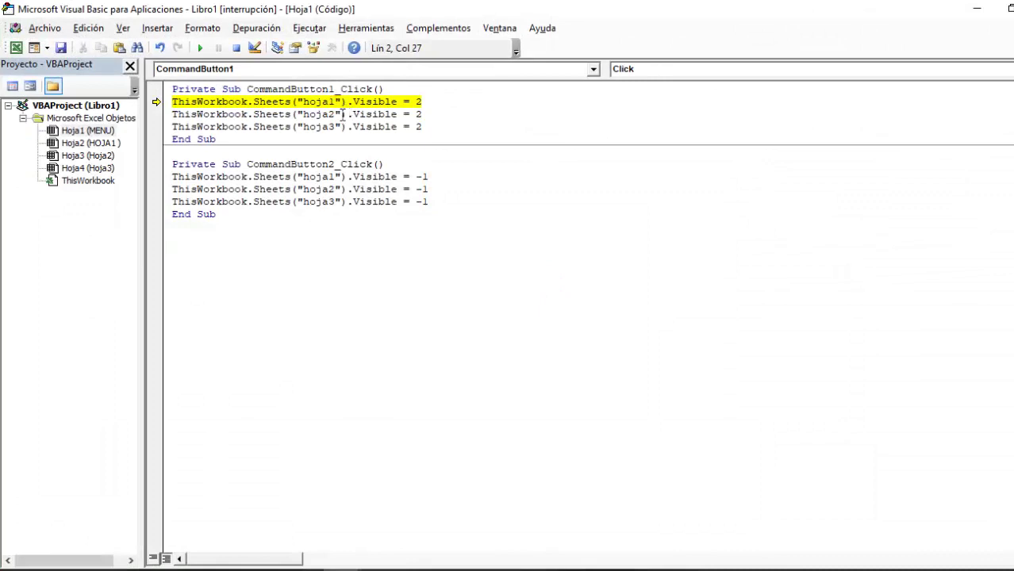
click(339, 178)
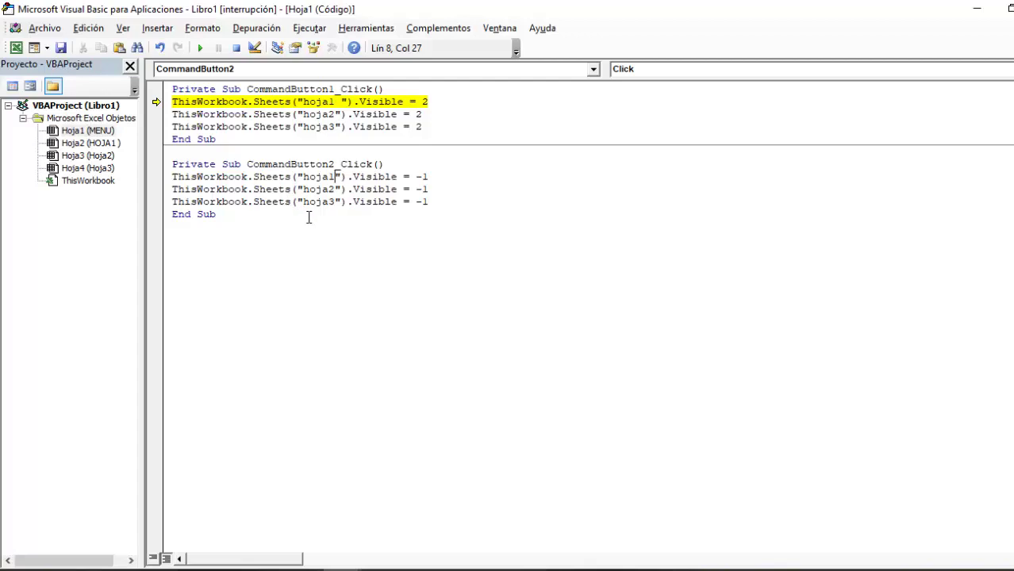
click(523, 244)
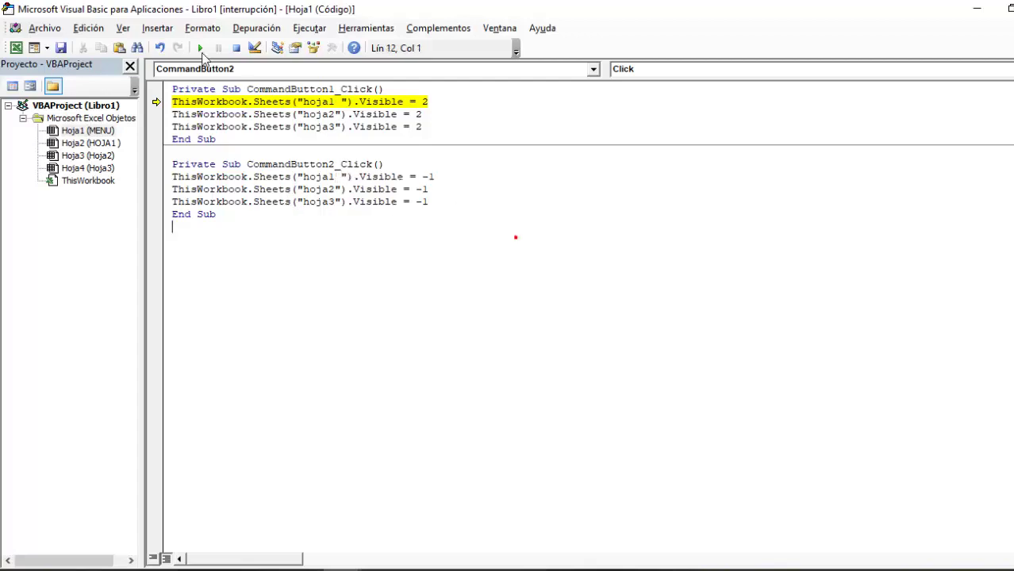
click(200, 47)
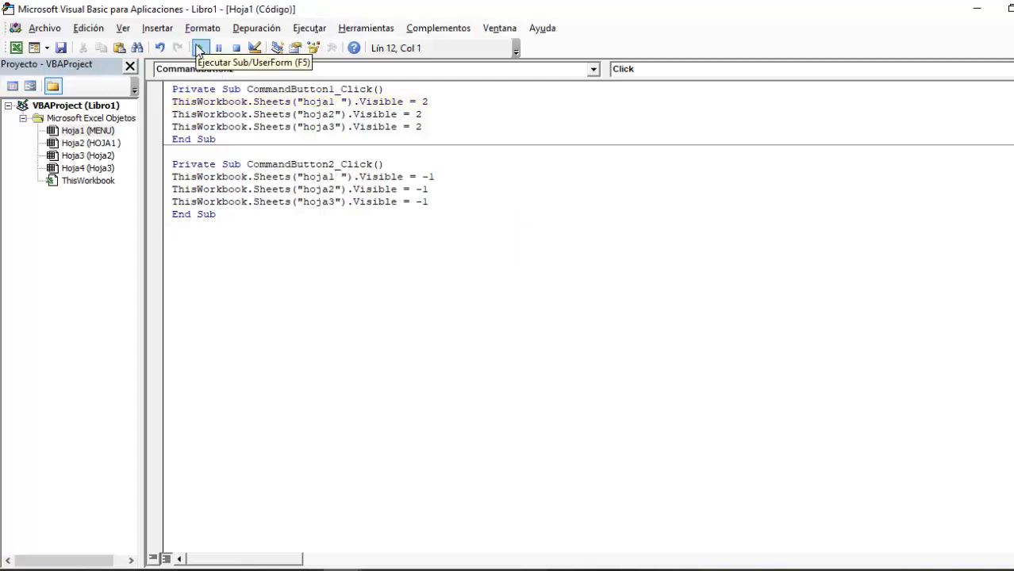
- Click MOSTRAR HOJAS, OCULTAR HOJAS, then MOSTRAR HOJAS, leaving HOJA1, Hoja2 and Hoja3 visible
click(976, 10)
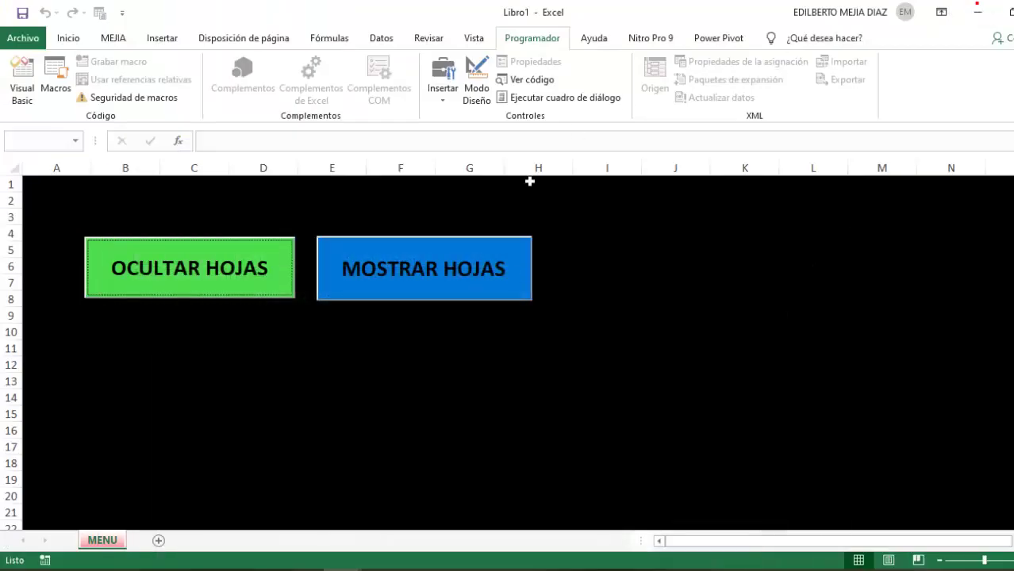
click(598, 346)
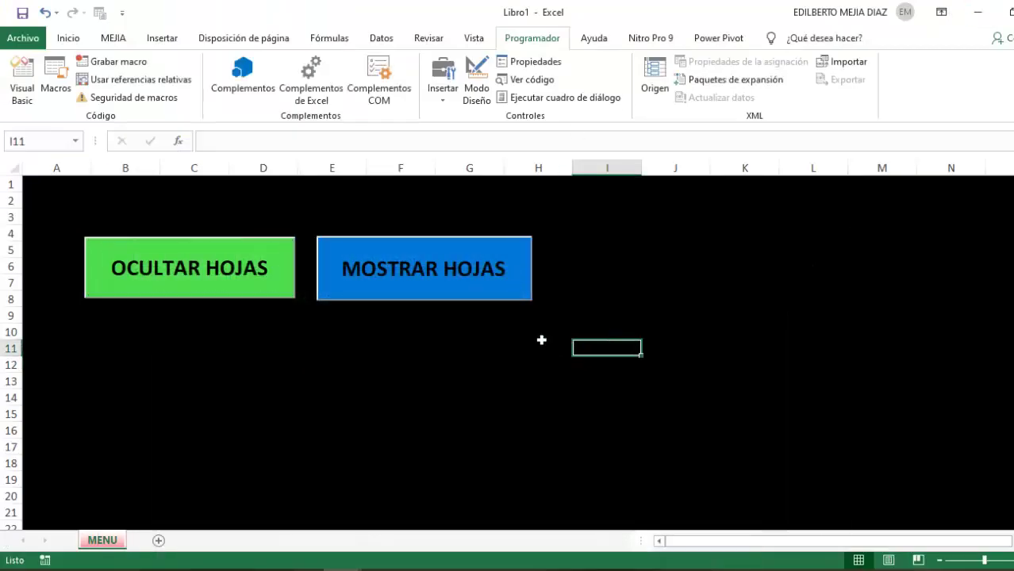
click(409, 267)
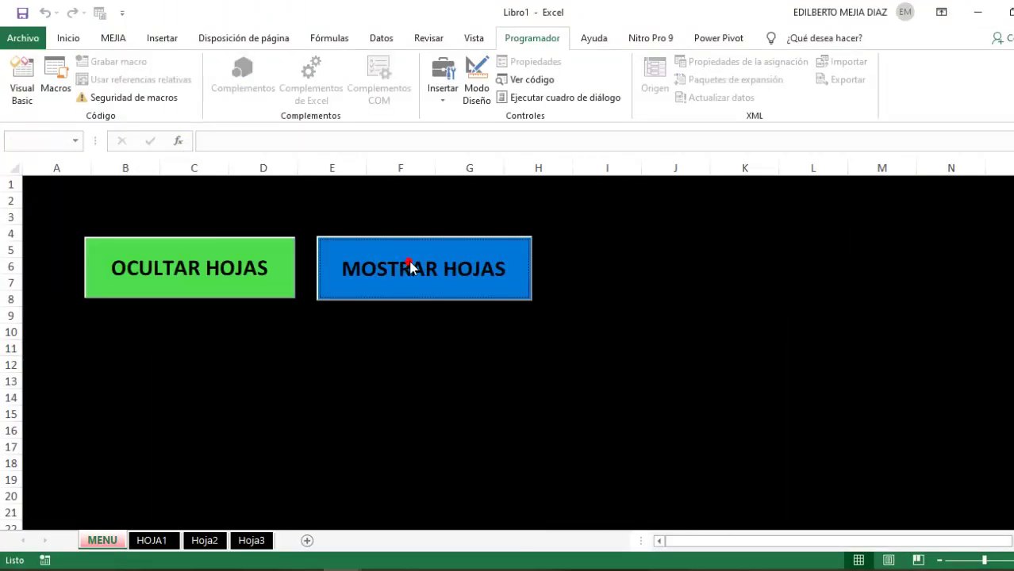
click(207, 266)
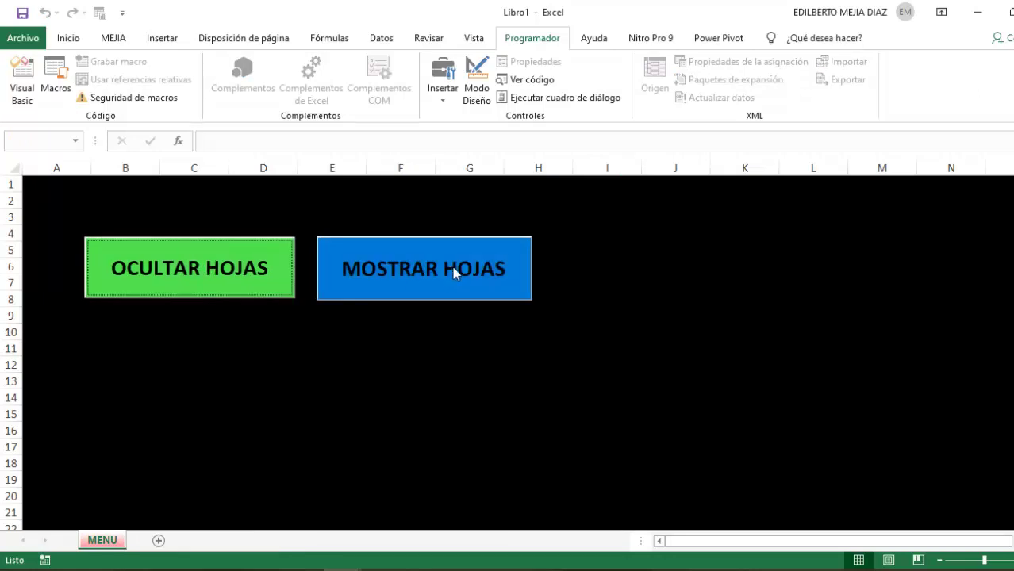
click(391, 397)
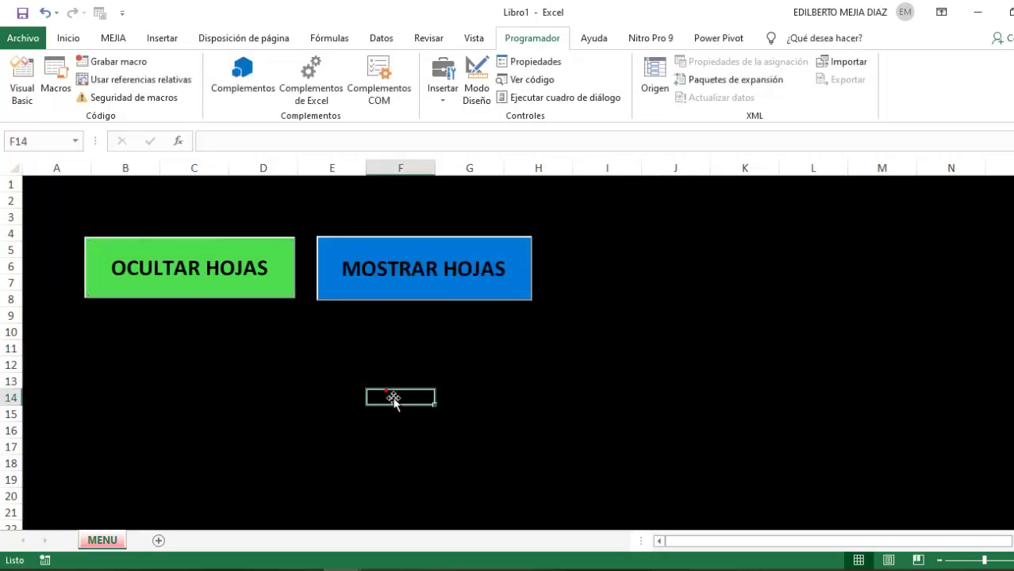
click(403, 267)
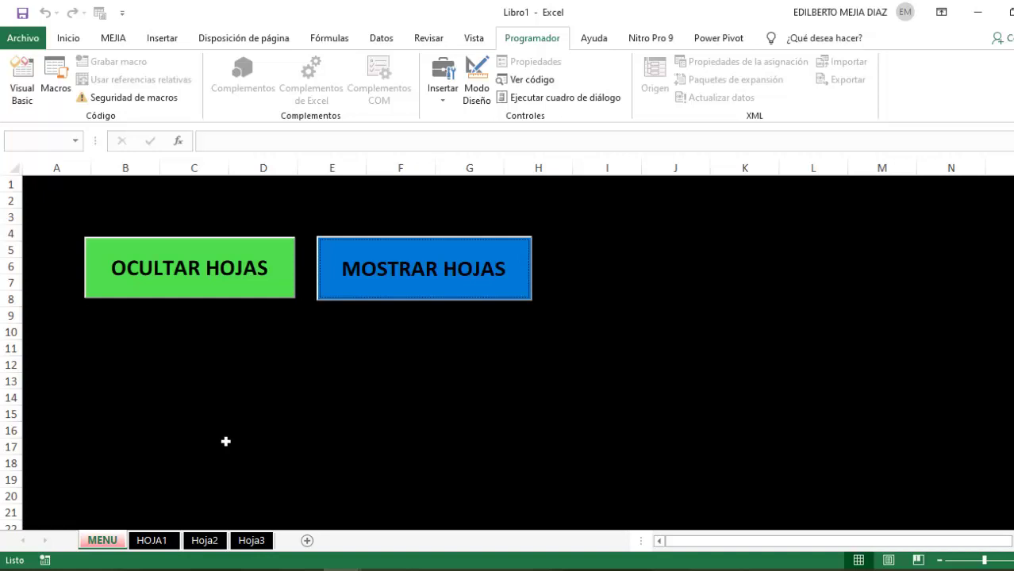
click(569, 351)
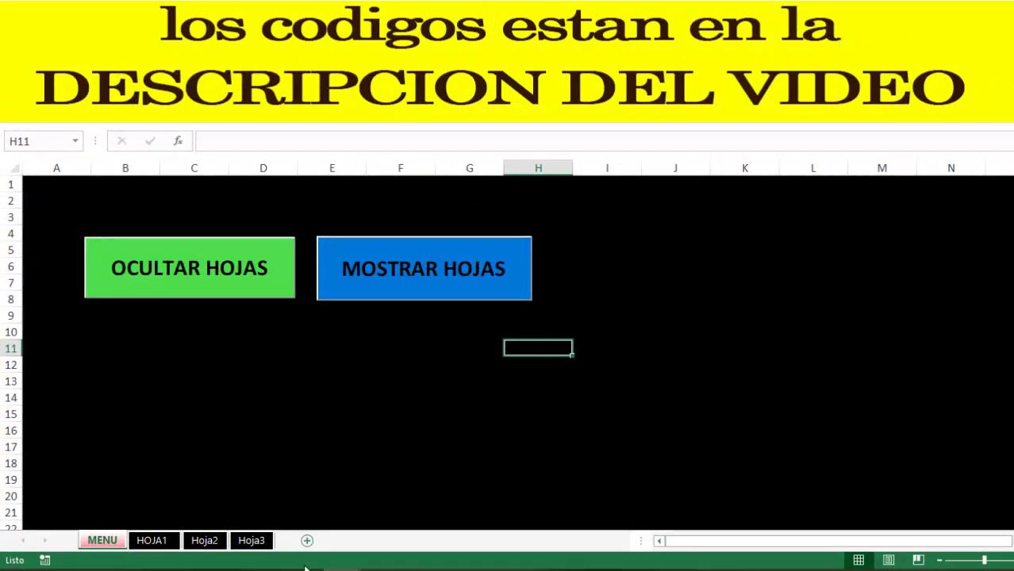
- Switch from Excel to the browser showing the YouTube channel page
mouse_move(268, 568)
click(269, 508)
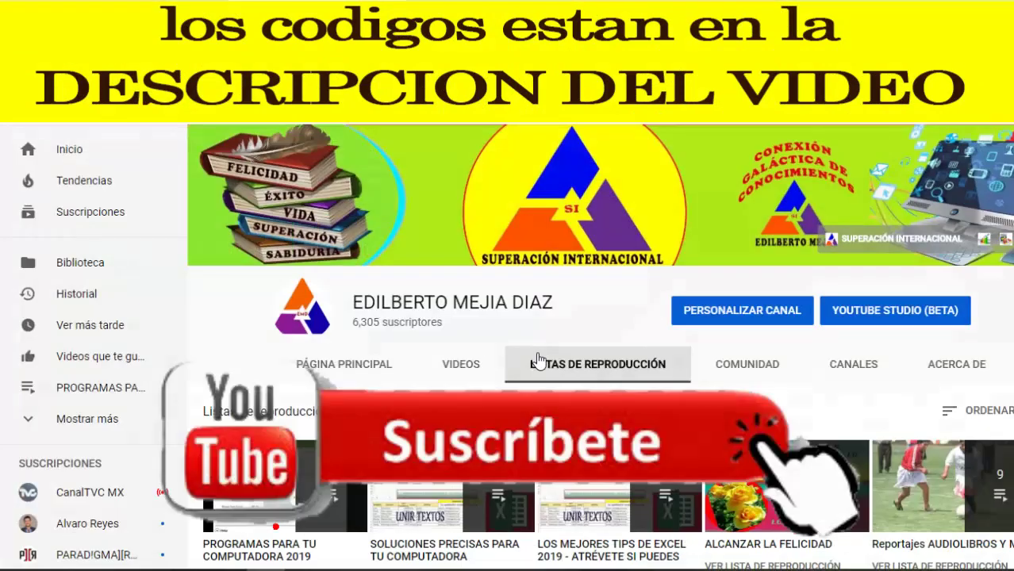